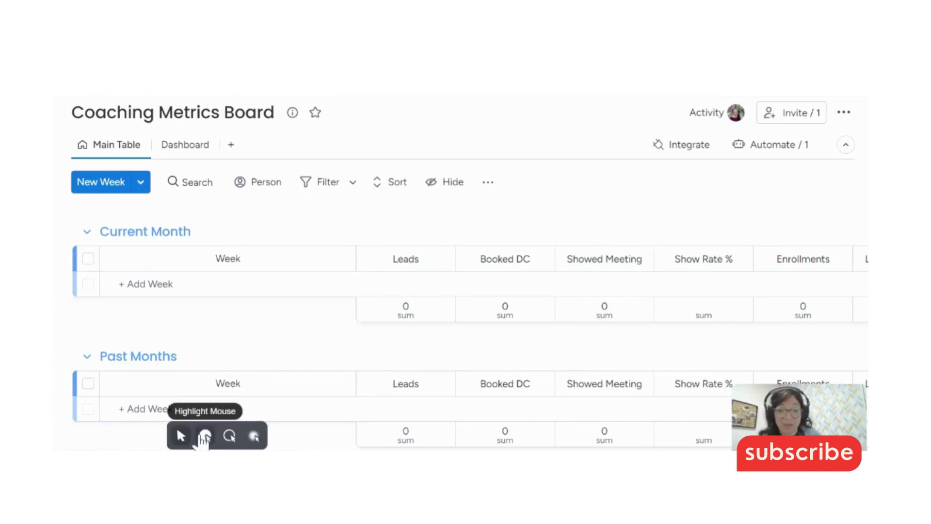
# Add a 'Week May 12' item to the Current Month group
pyautogui.click(206, 436)
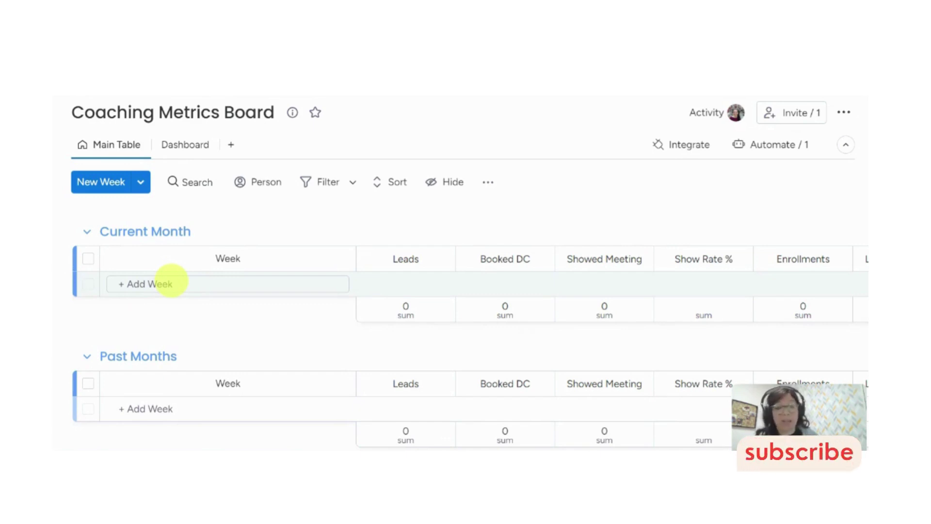
pyautogui.click(171, 281)
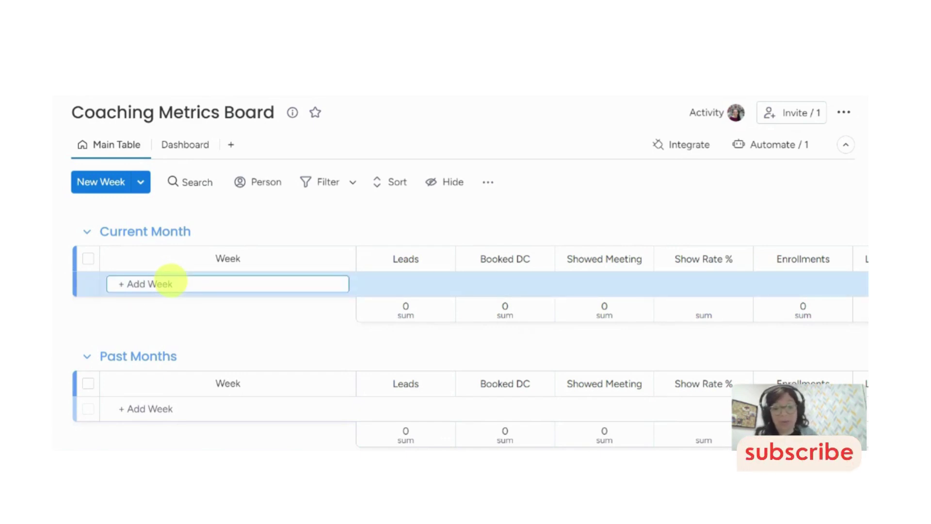
pyautogui.write('Week May 12')
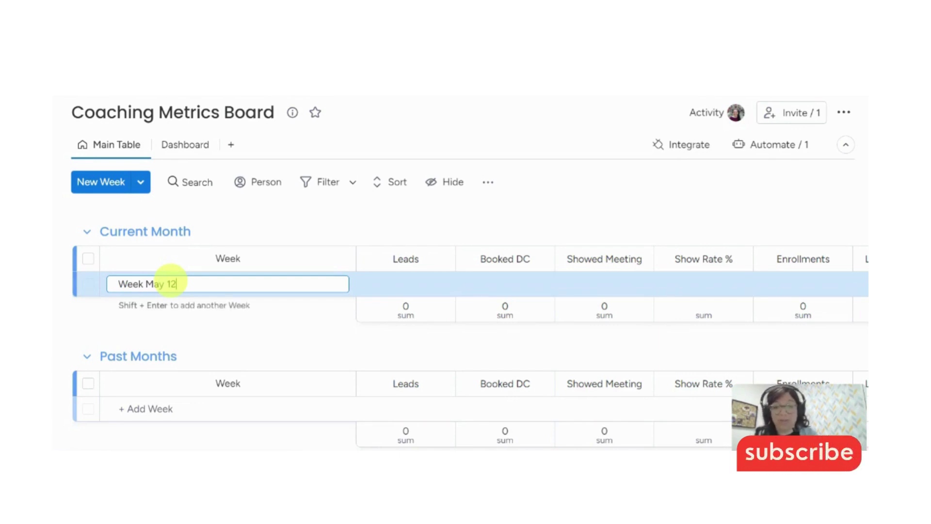
pyautogui.press('Return')
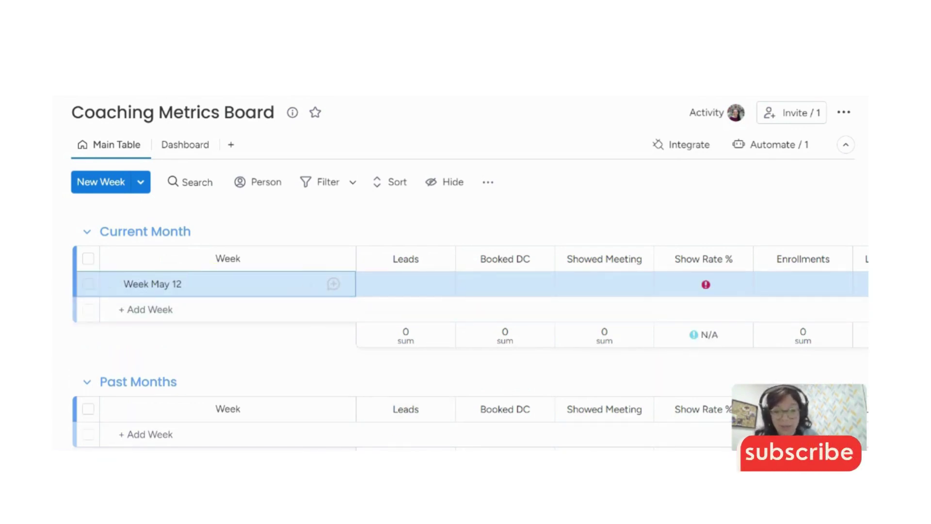
# Check the board automation that sets the Date when an item is created
pyautogui.hscroll(8, 611, 284)
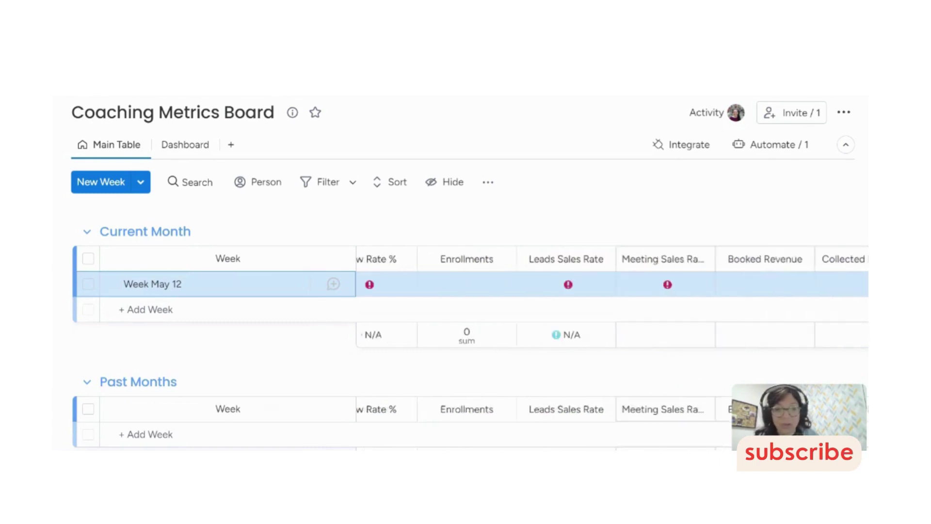
pyautogui.hscroll(2, 611, 284)
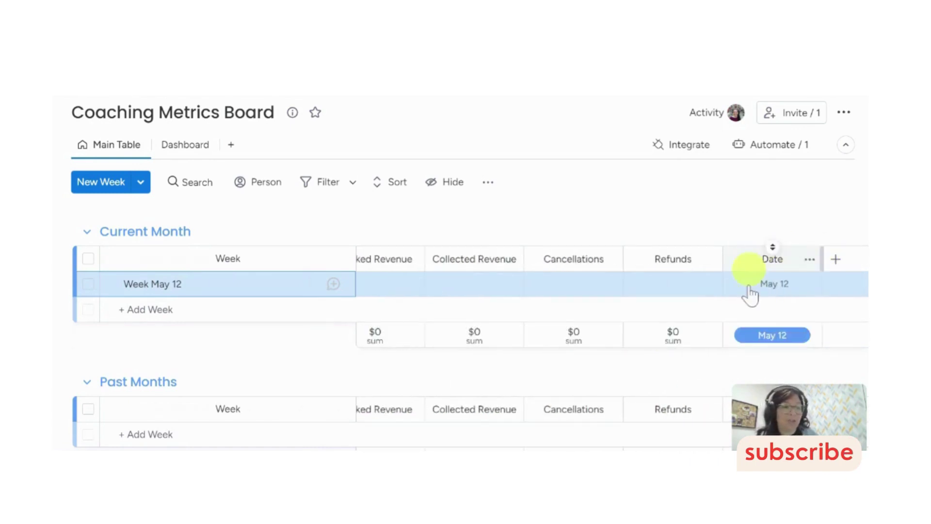
pyautogui.click(773, 147)
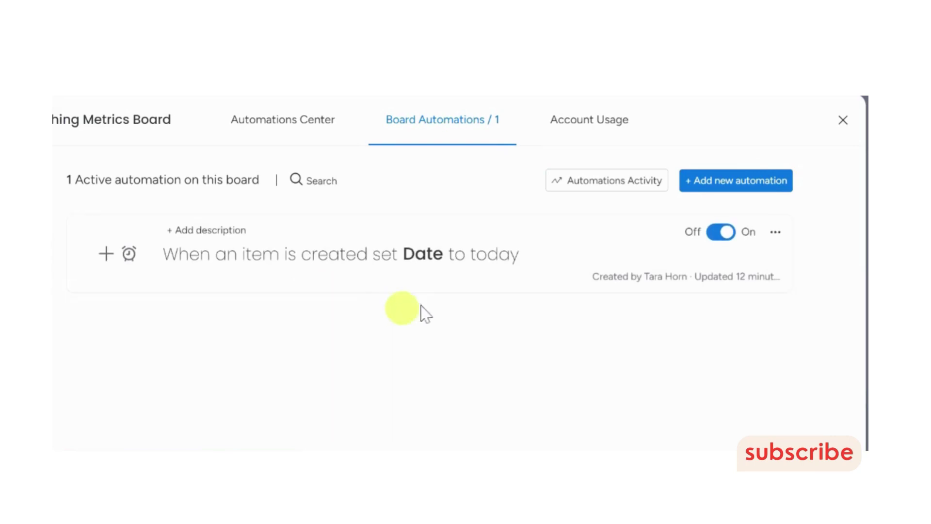
pyautogui.click(843, 121)
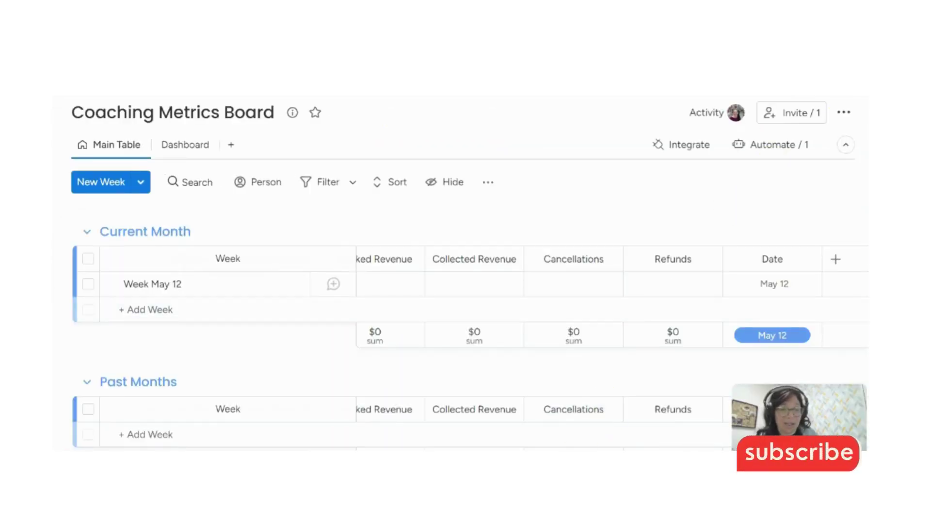
pyautogui.hscroll(-10, 187, 443)
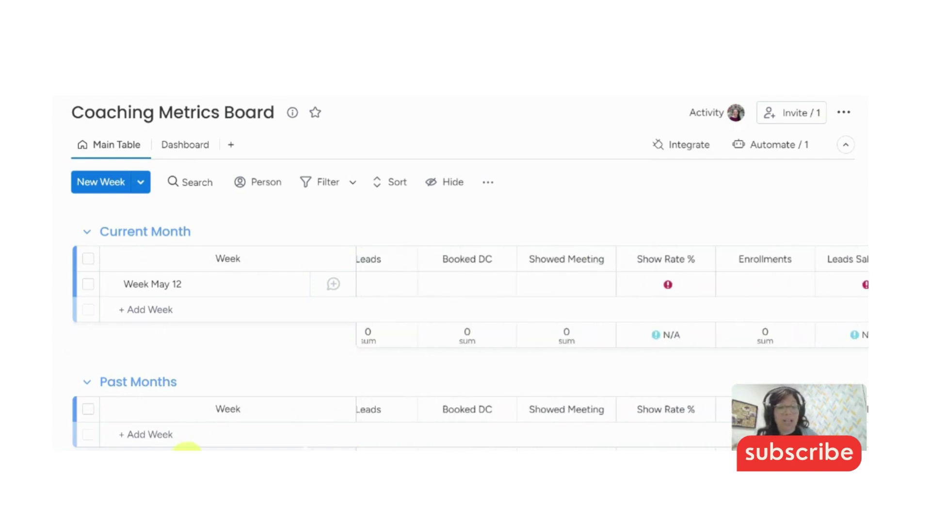
pyautogui.hscroll(-2, 613, 334)
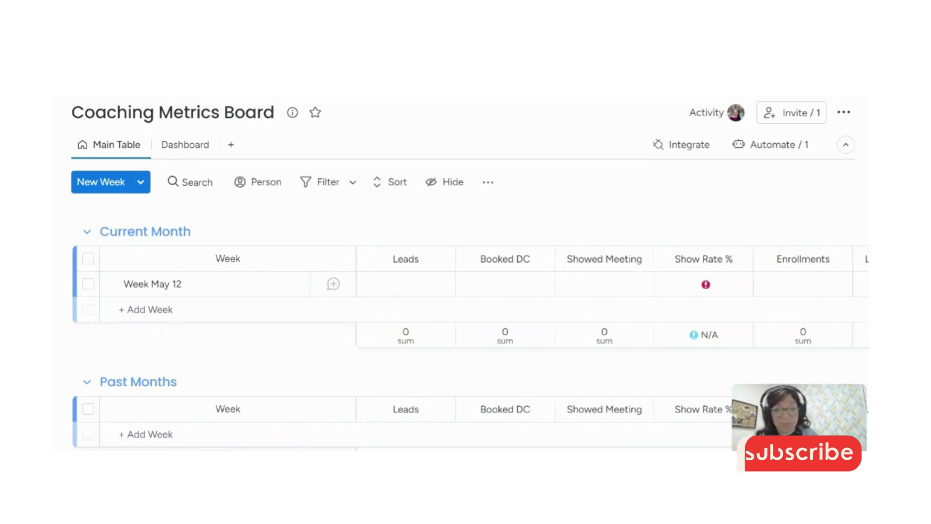
# Enter Leads 100, Booked DC 10 and Showed Meeting 5 for Week May 12
pyautogui.click(421, 285)
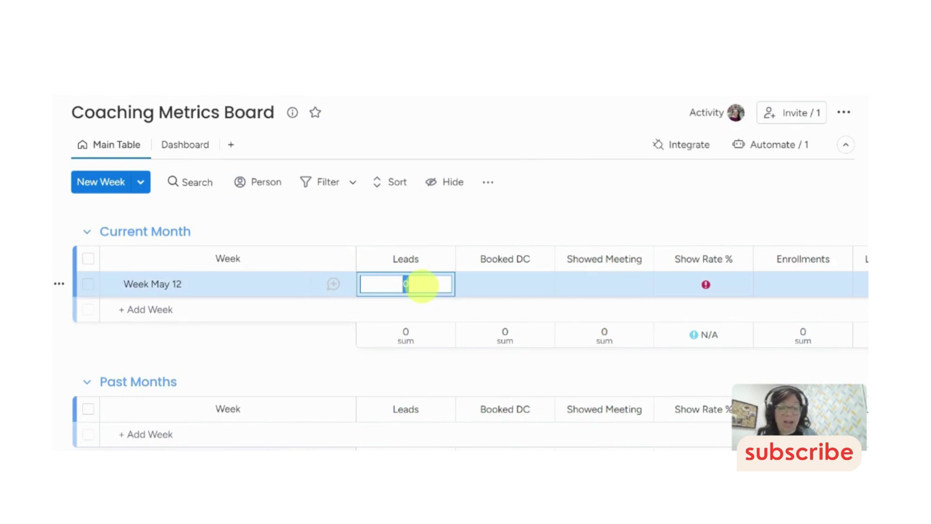
pyautogui.press('Return')
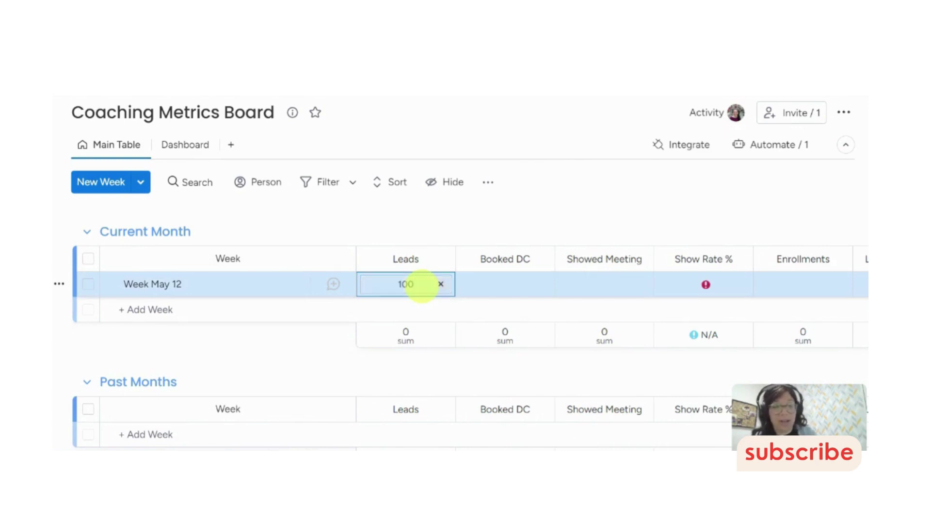
pyautogui.click(497, 281)
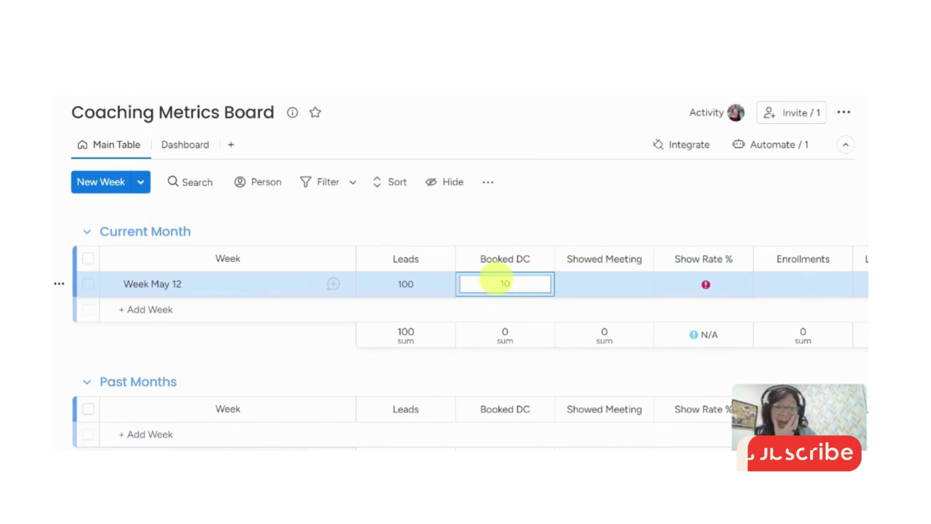
pyautogui.click(572, 283)
pyautogui.click(576, 284)
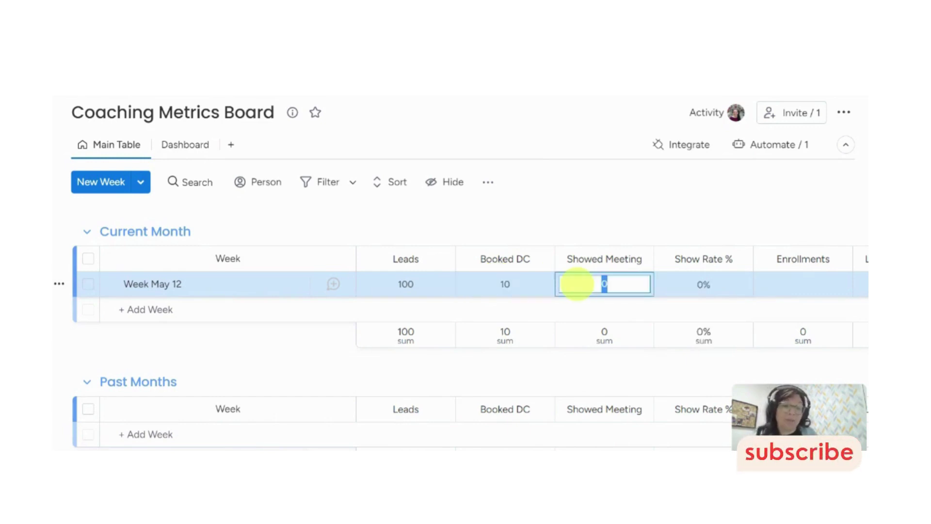
pyautogui.click(613, 231)
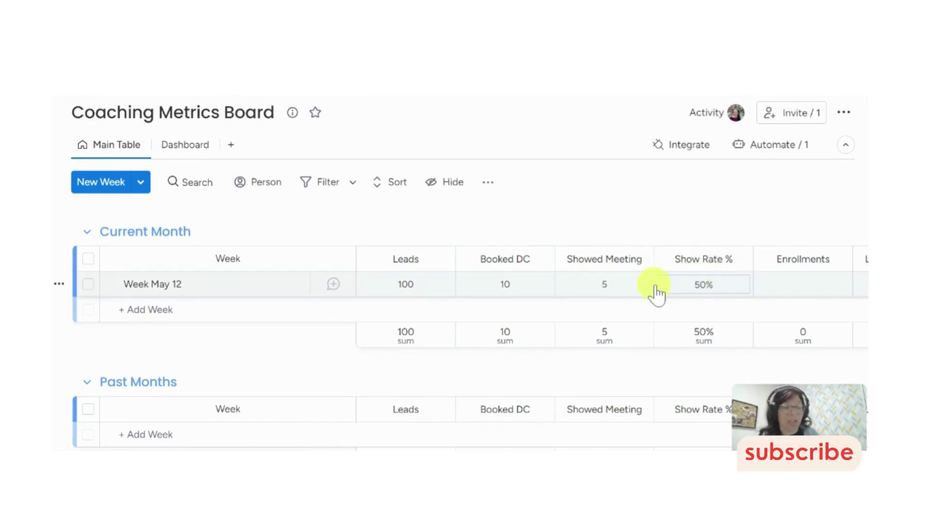
# Inspect the Show Rate % formula column without changing it
pyautogui.click(742, 262)
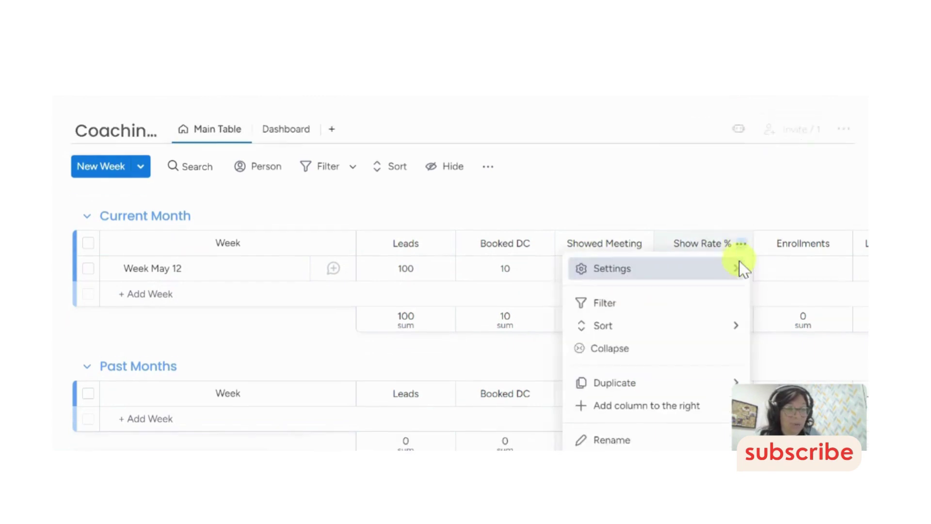
pyautogui.moveTo(615, 250)
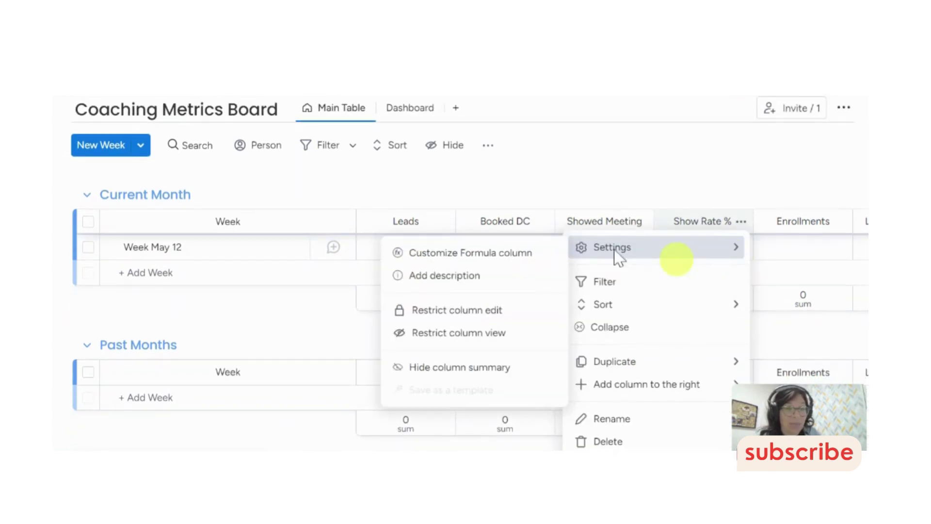
pyautogui.click(524, 257)
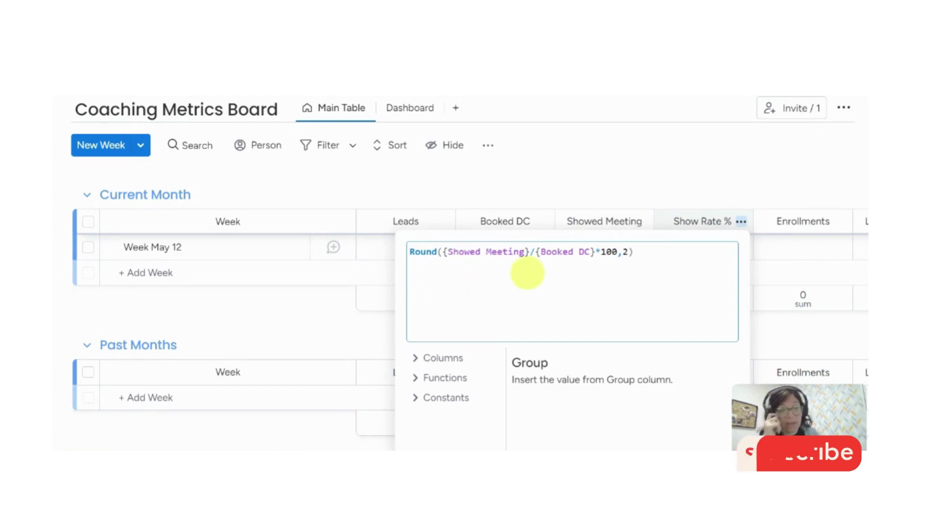
pyautogui.click(621, 213)
pyautogui.scroll(1, 627, 272)
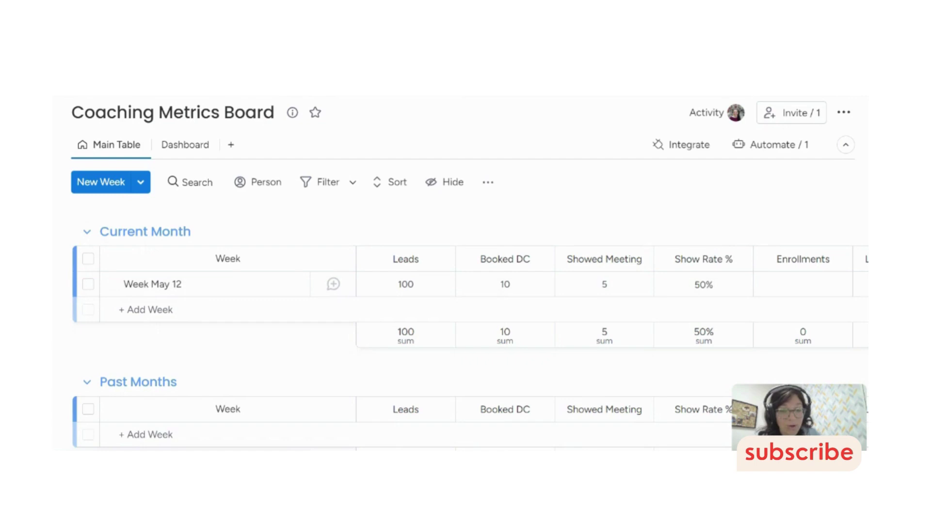
# Enter 2 Enrollments for Week May 12, giving a 2% Leads and 40% Meeting Sales Rate
pyautogui.hscroll(5, 612, 347)
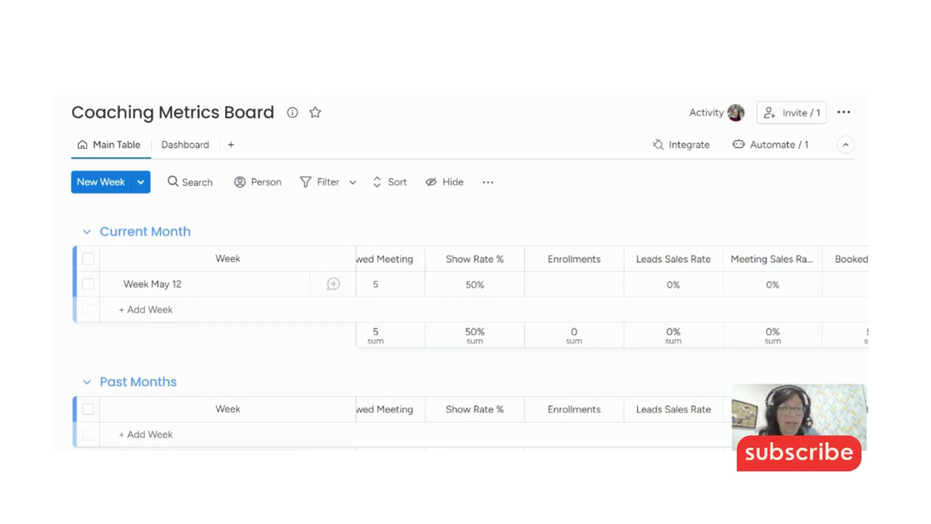
pyautogui.click(563, 284)
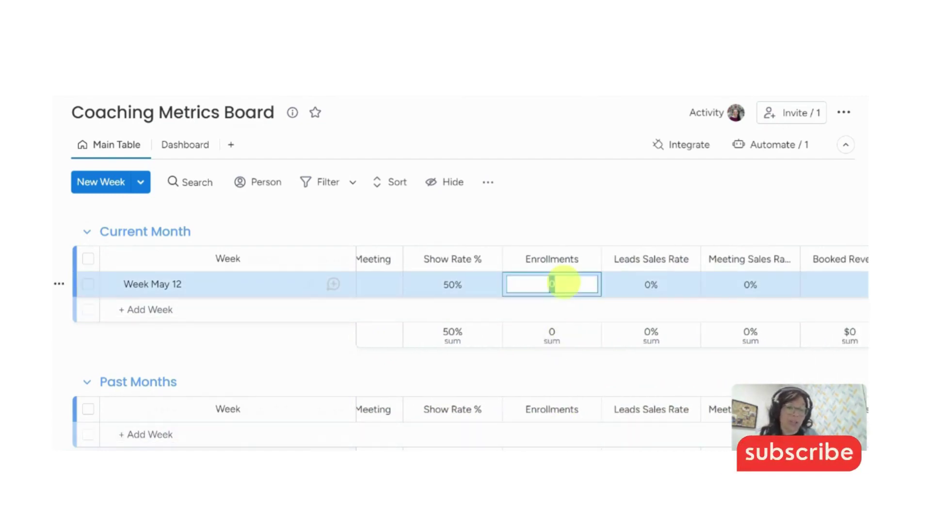
pyautogui.press('Return')
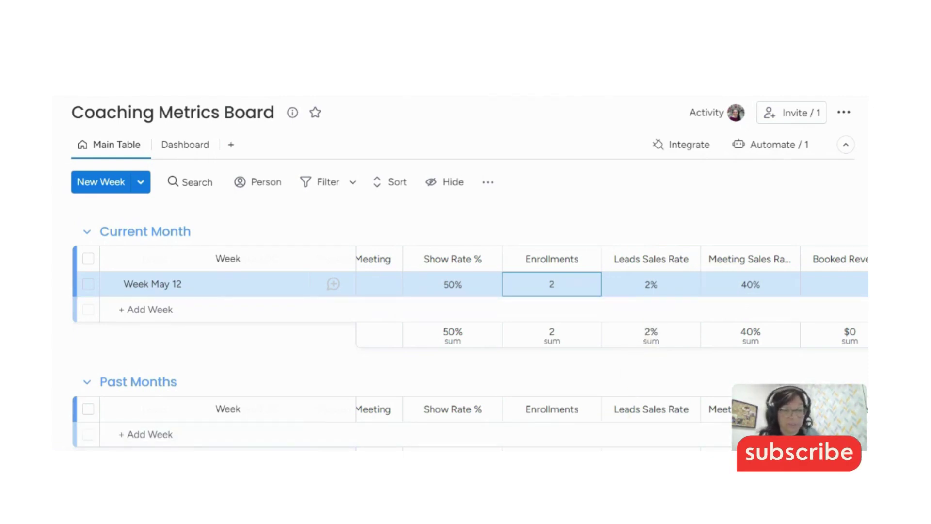
pyautogui.hscroll(3, 613, 333)
pyautogui.hscroll(6, 613, 333)
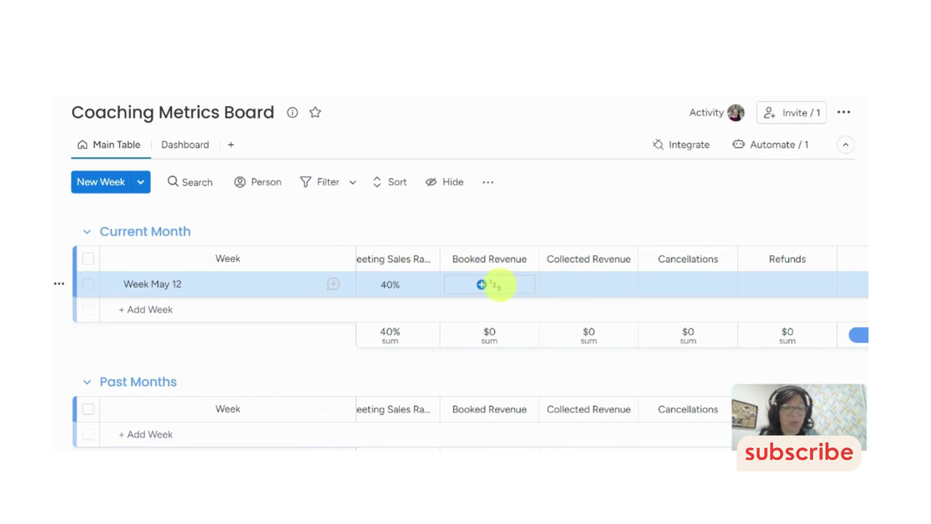
# Set Week May 12 Booked Revenue to $1,000 and Collected Revenue to $500
pyautogui.click(499, 285)
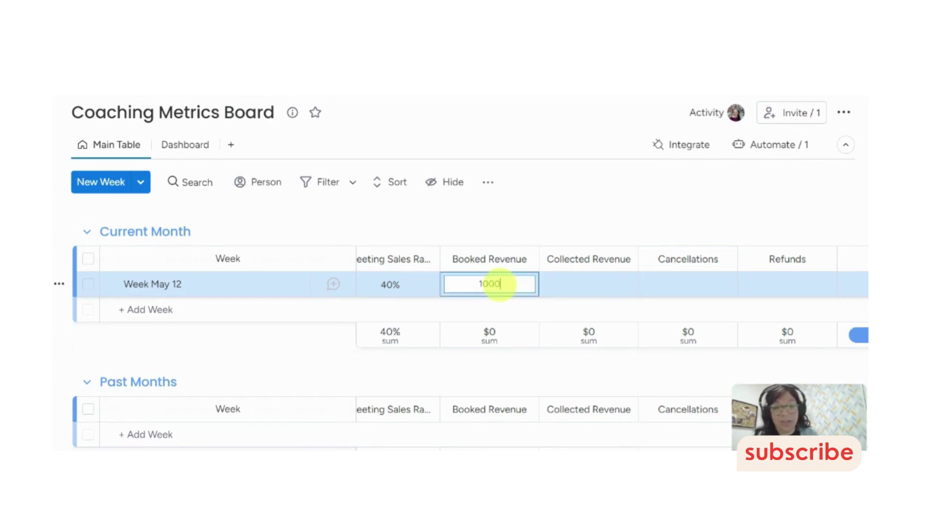
pyautogui.write('1000')
pyautogui.click(571, 283)
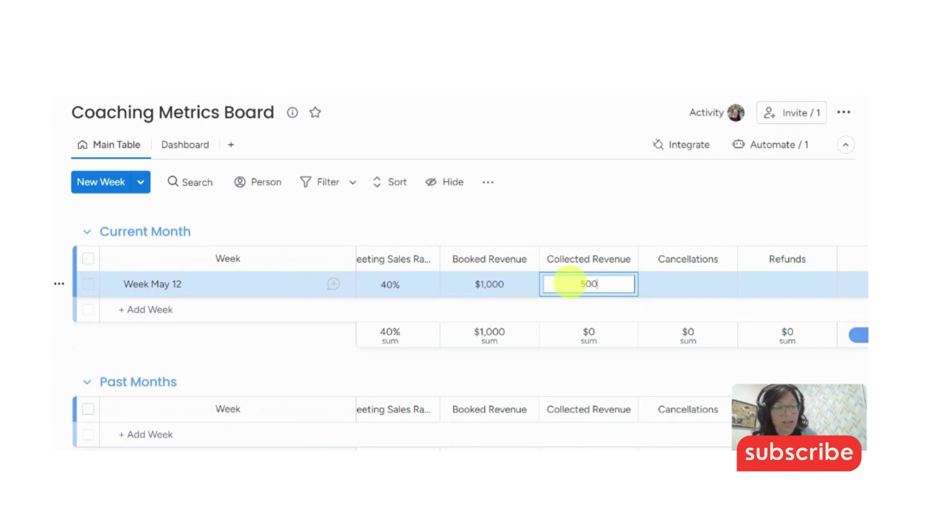
pyautogui.click(676, 283)
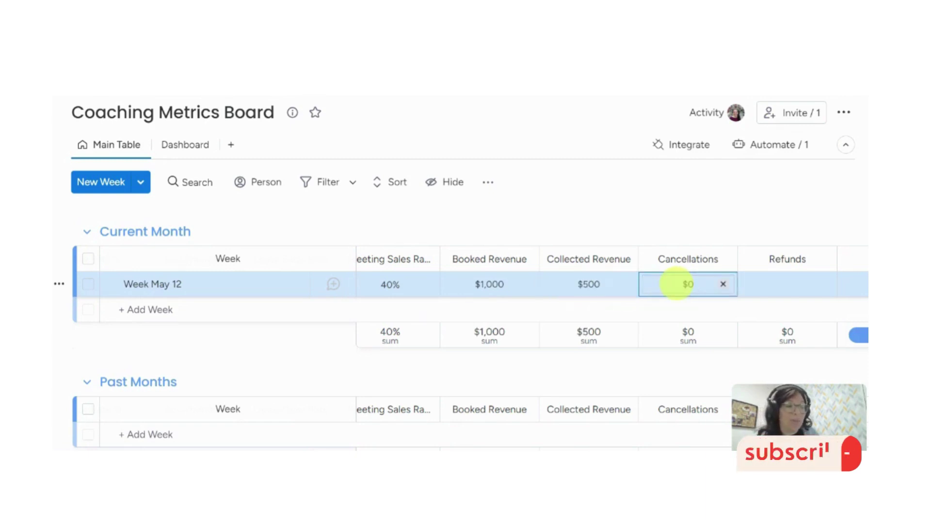
pyautogui.press('Return')
# Remove the dollar unit from the Cancellations column and enter 1 cancellation for Week May 12
pyautogui.click(658, 345)
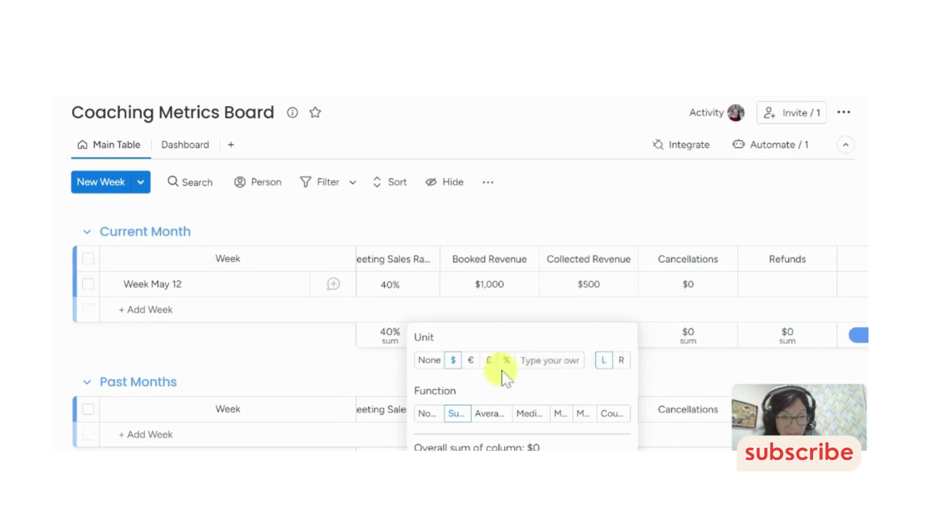
pyautogui.click(429, 359)
pyautogui.click(686, 283)
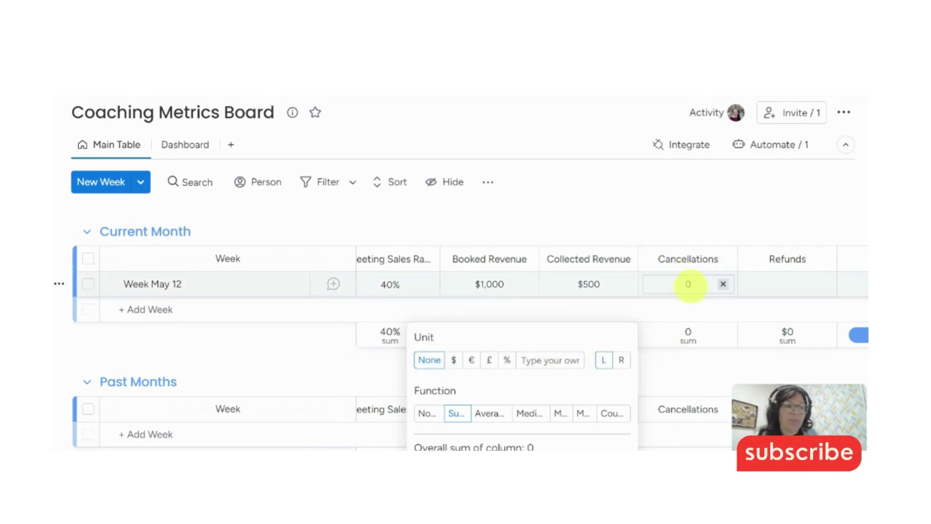
pyautogui.click(688, 284)
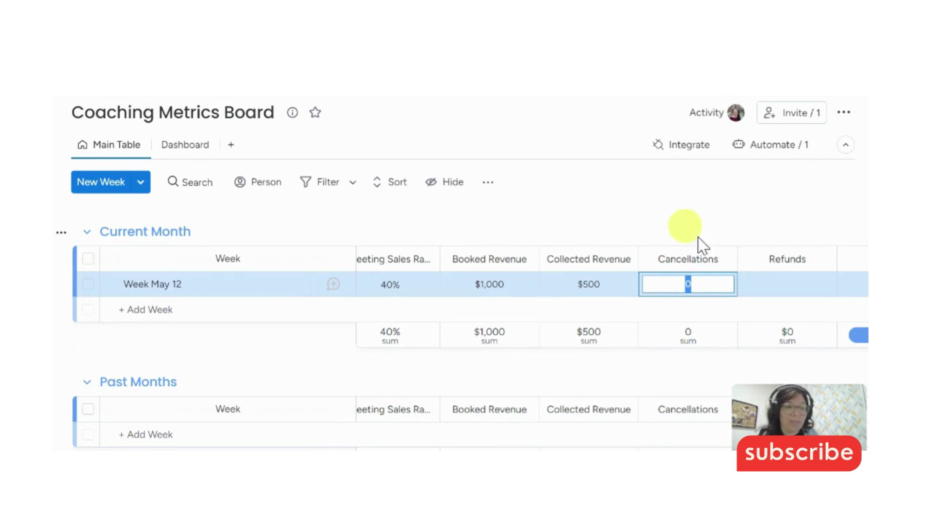
pyautogui.press('Return')
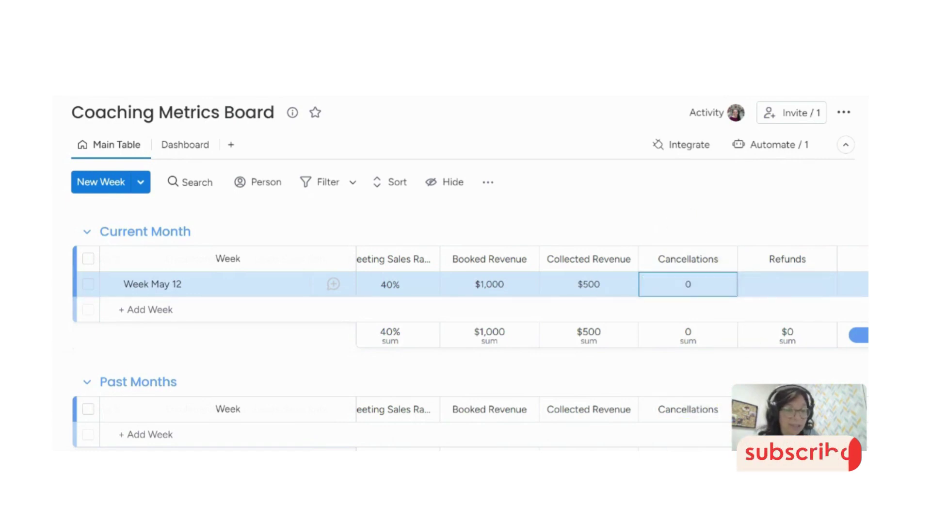
pyautogui.hscroll(4, 667, 385)
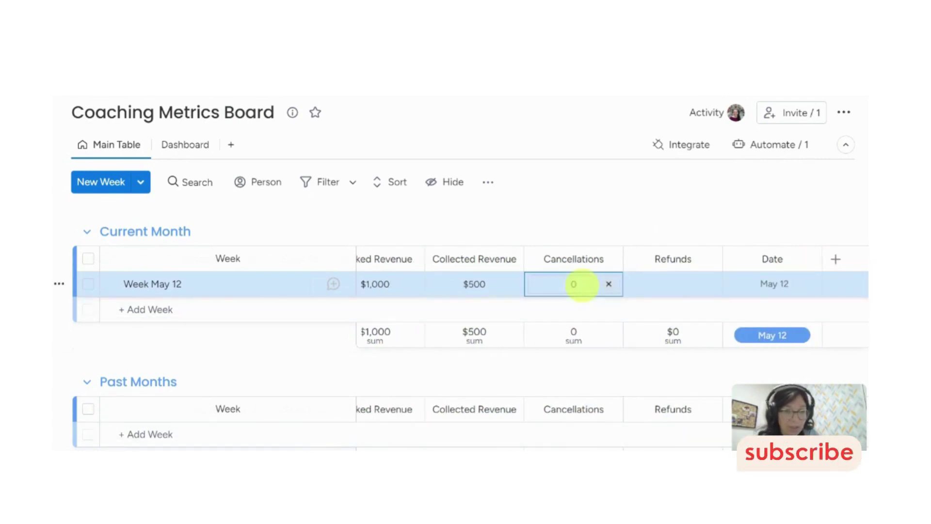
pyautogui.click(576, 284)
pyautogui.click(608, 229)
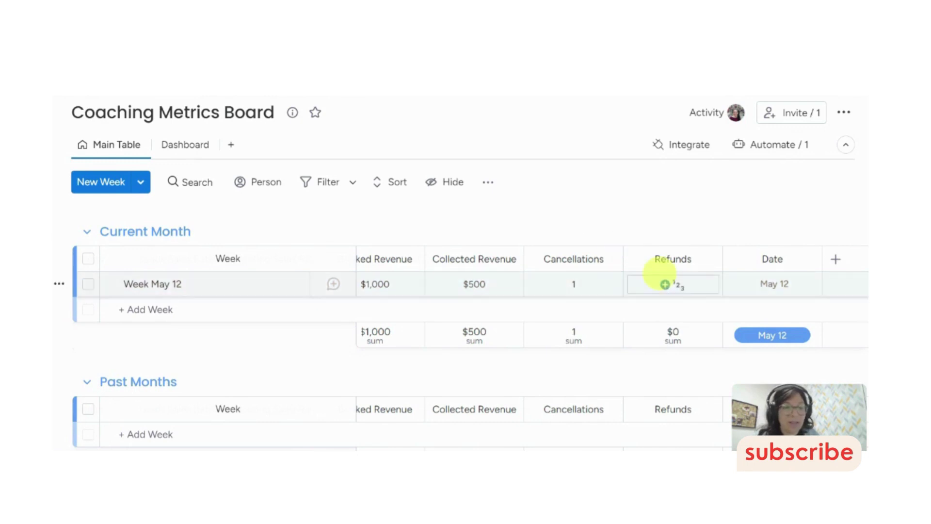
# Switch to the Dashboard view and review the leads, show-rate and Goals widgets
pyautogui.click(170, 154)
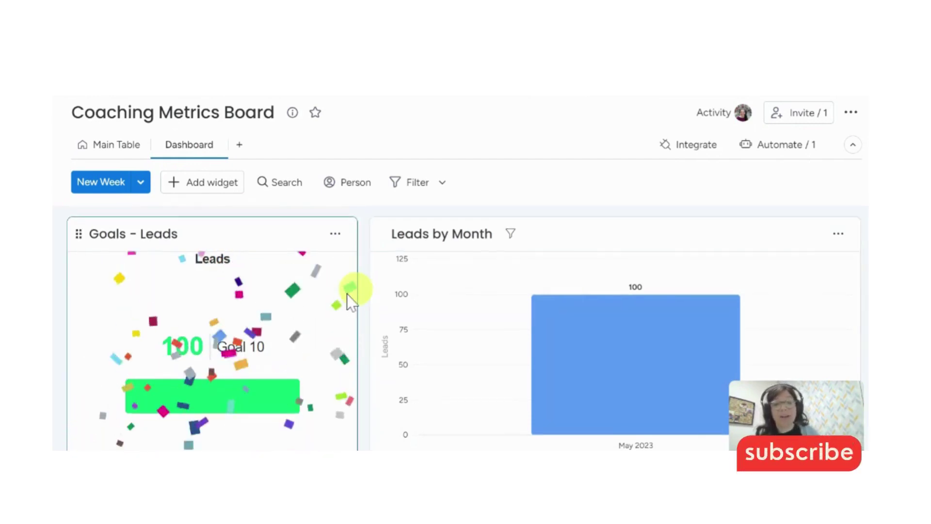
pyautogui.scroll(-2, 350, 298)
pyautogui.scroll(2, 350, 298)
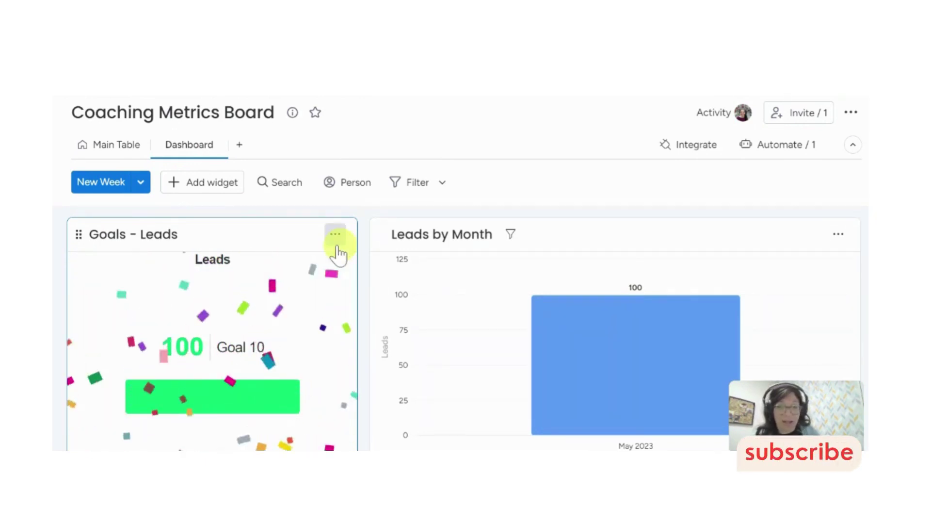
pyautogui.scroll(-2, 455, 291)
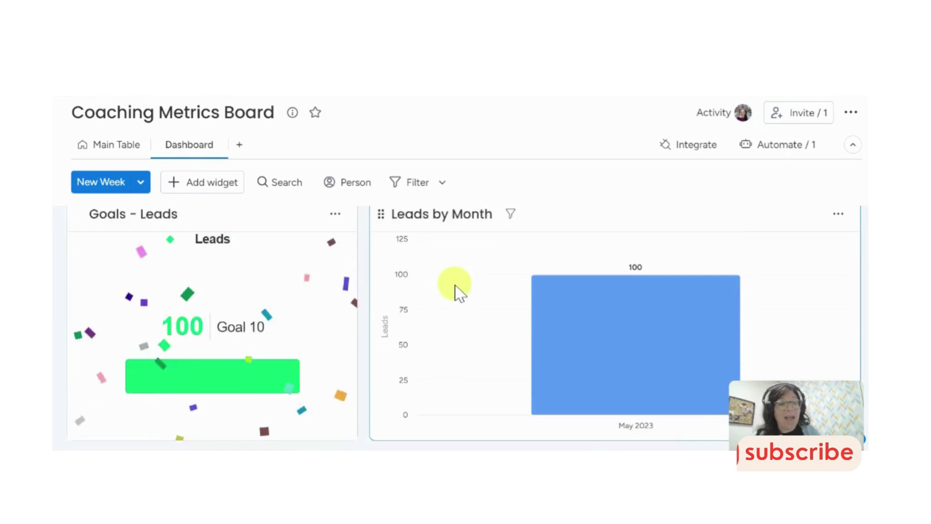
pyautogui.scroll(2, 556, 298)
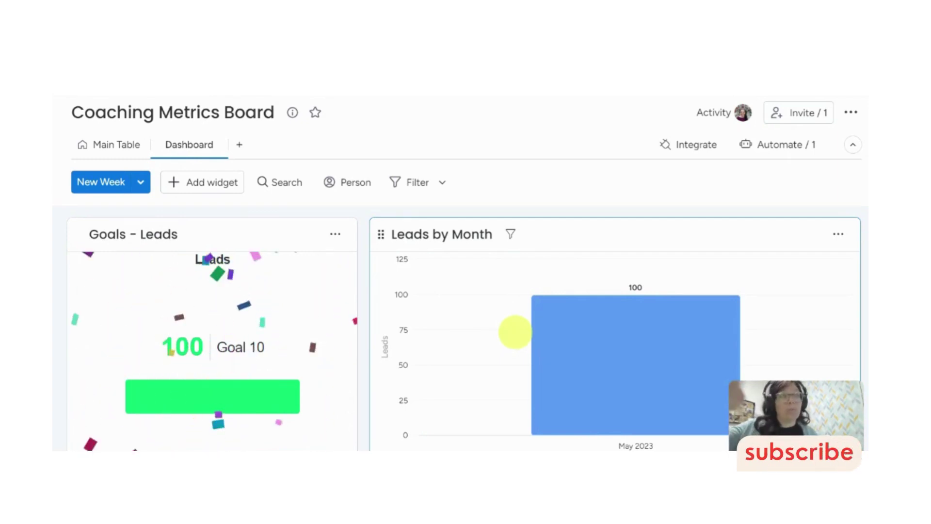
pyautogui.scroll(-2, 515, 328)
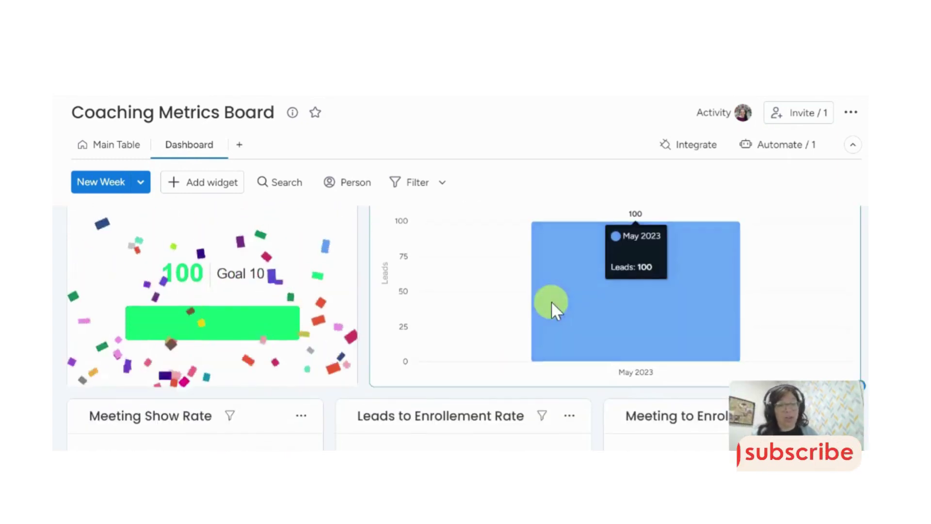
pyautogui.scroll(-3, 550, 302)
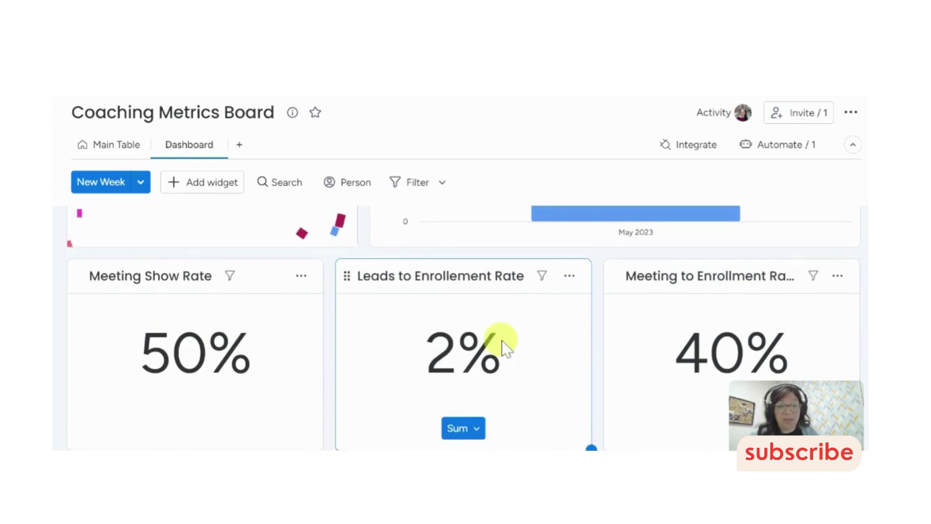
pyautogui.scroll(-5, 492, 343)
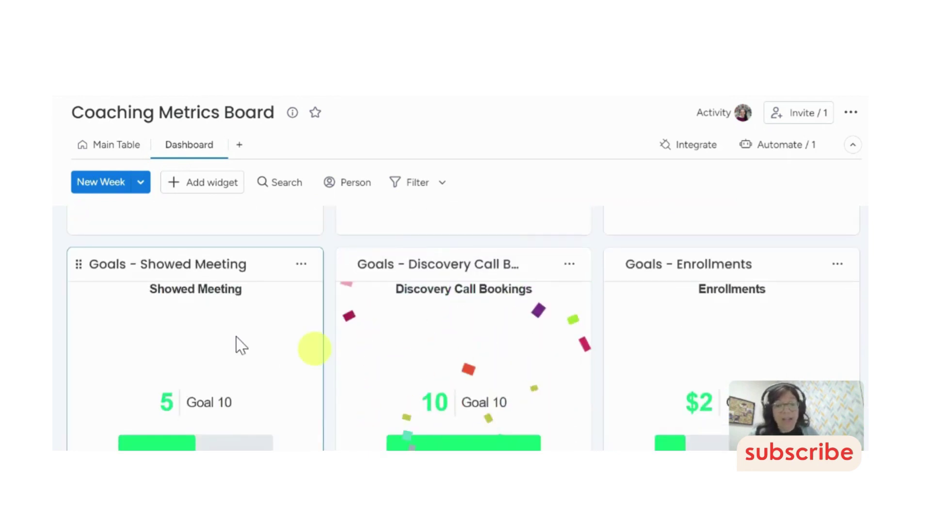
pyautogui.scroll(-1, 239, 343)
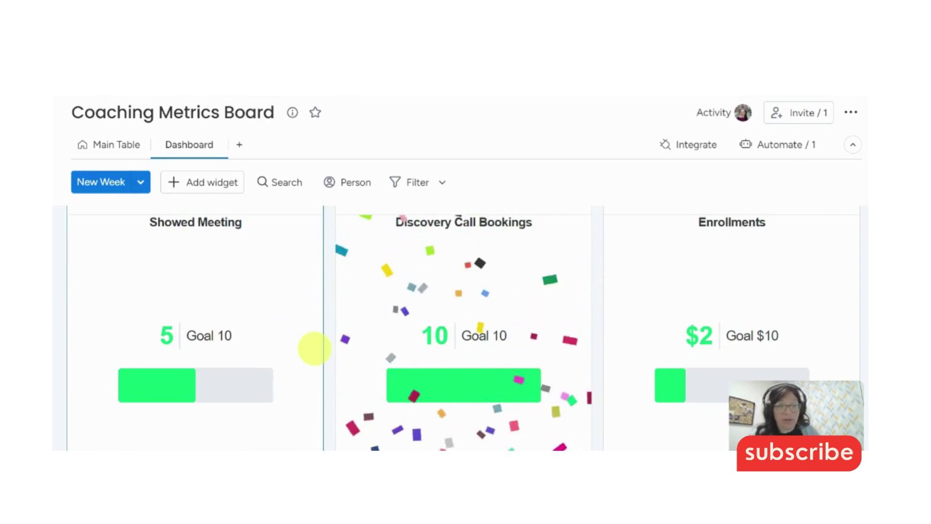
pyautogui.scroll(1, 279, 322)
pyautogui.scroll(-1, 274, 320)
pyautogui.scroll(1, 256, 315)
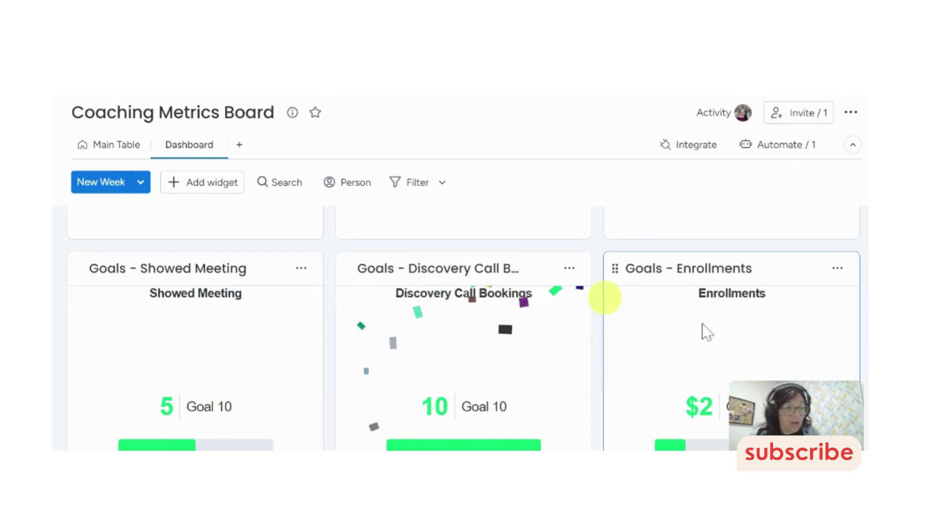
# Change the Goals - Enrollments widget's Units from dollars to None
pyautogui.click(837, 268)
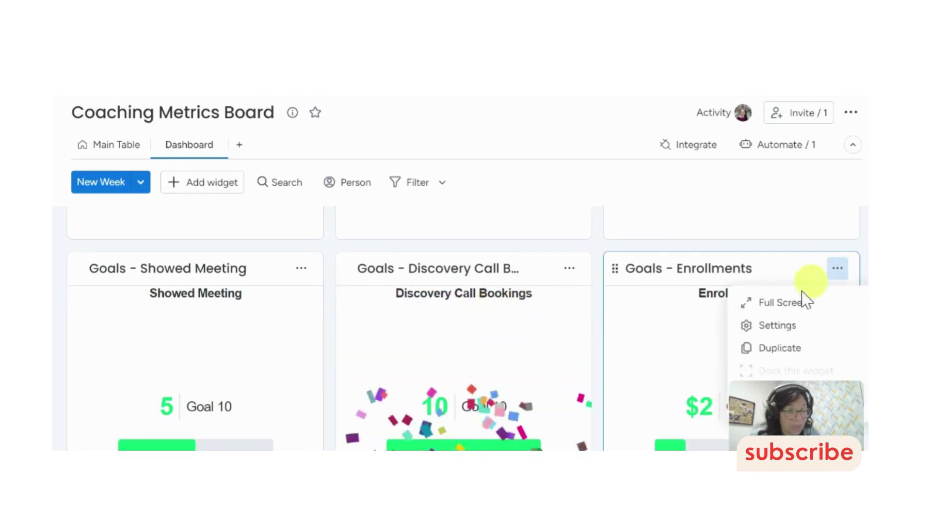
pyautogui.click(773, 325)
pyautogui.scroll(-3, 684, 303)
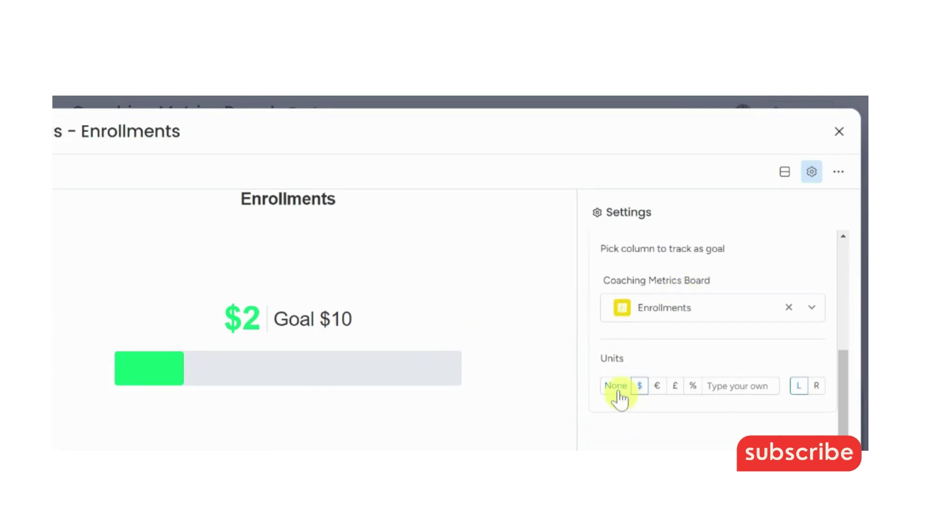
pyautogui.click(615, 386)
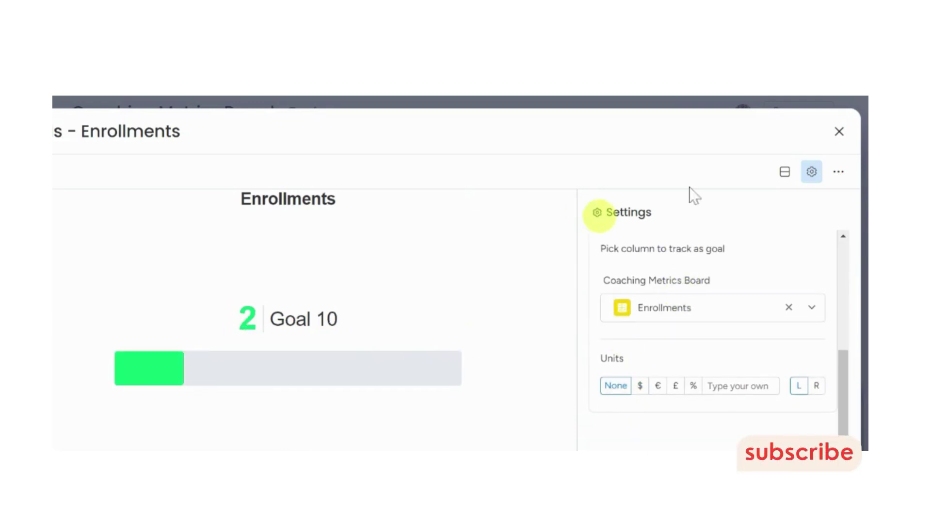
pyautogui.click(838, 132)
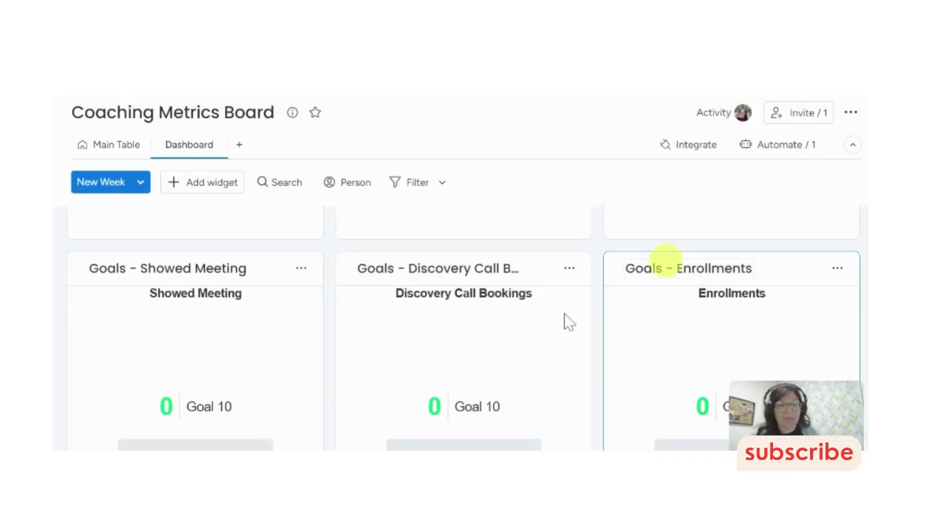
pyautogui.scroll(-5, 562, 321)
pyautogui.scroll(-2, 526, 330)
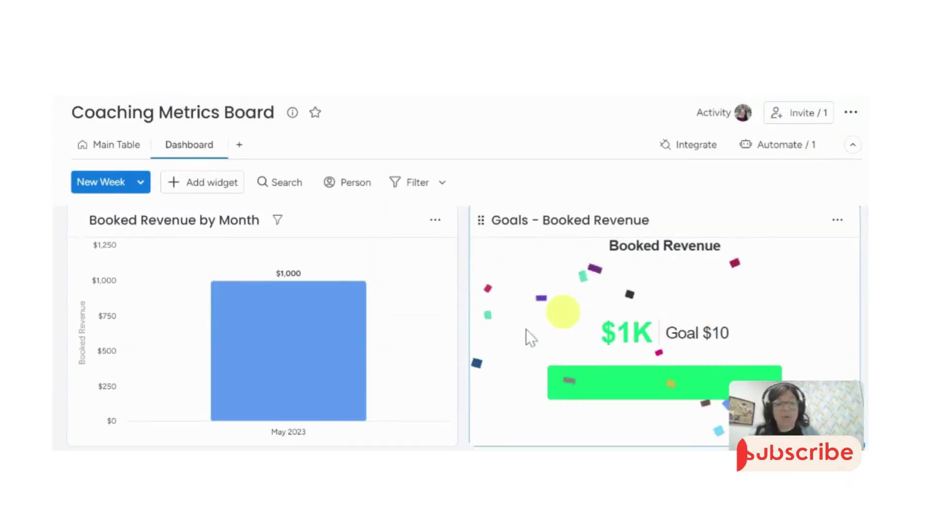
pyautogui.moveTo(290, 317)
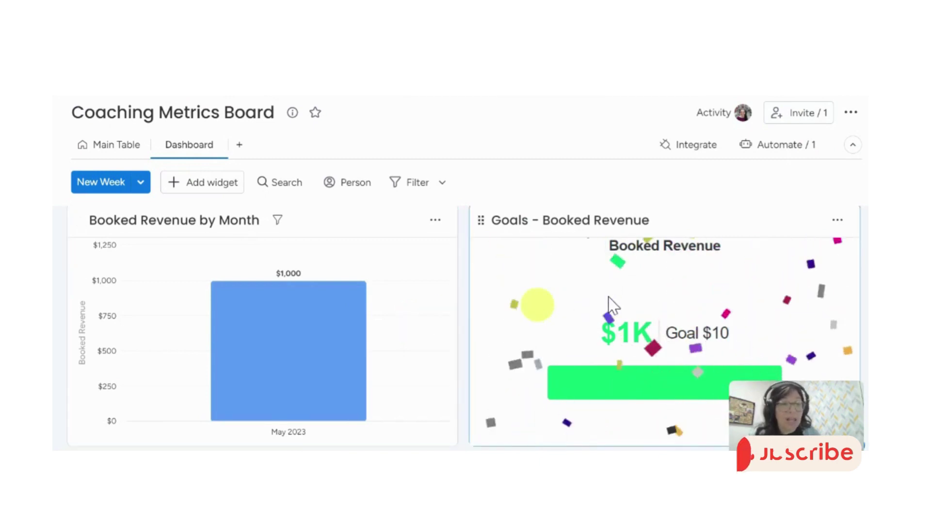
pyautogui.scroll(-6, 610, 303)
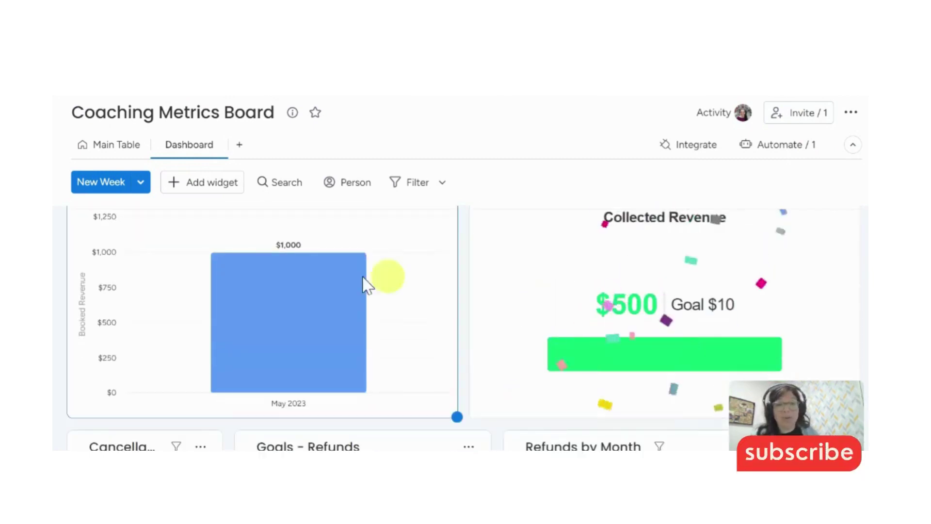
pyautogui.scroll(-4, 336, 283)
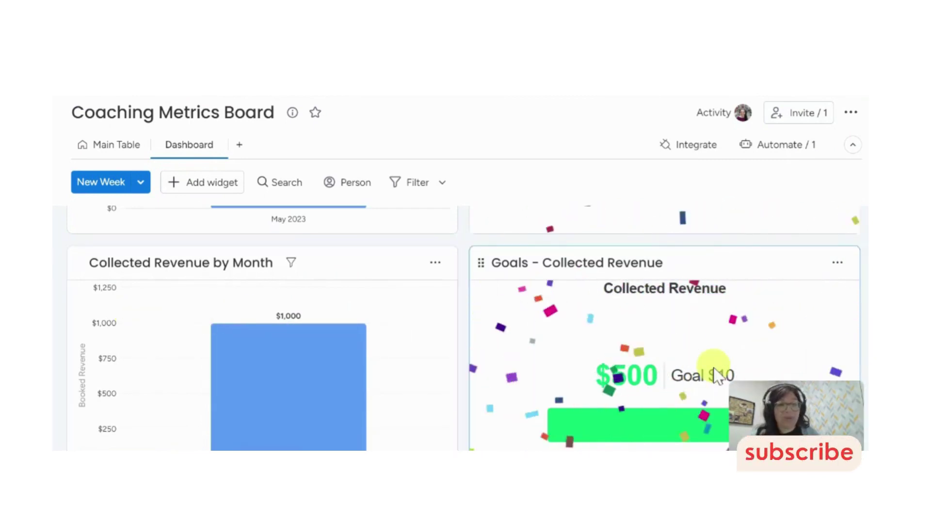
pyautogui.scroll(-5, 713, 369)
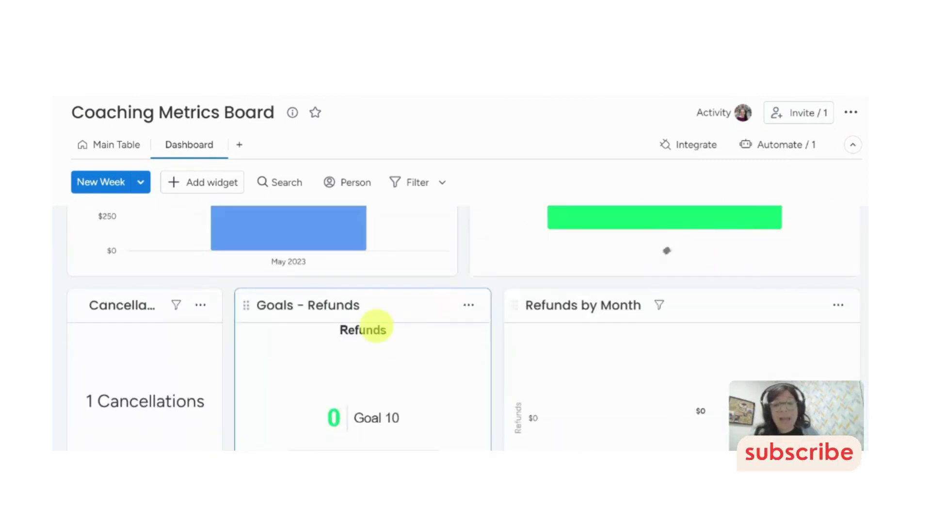
pyautogui.scroll(-2, 163, 347)
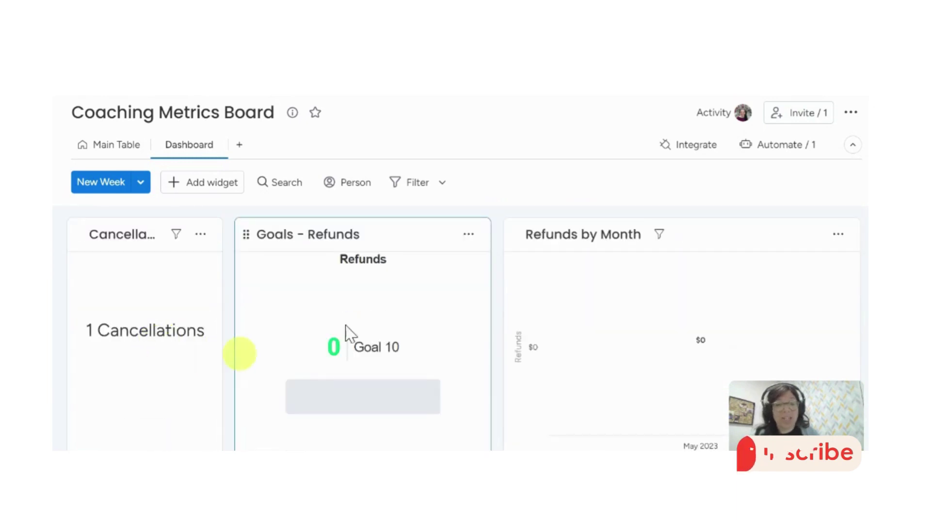
pyautogui.scroll(-2, 693, 338)
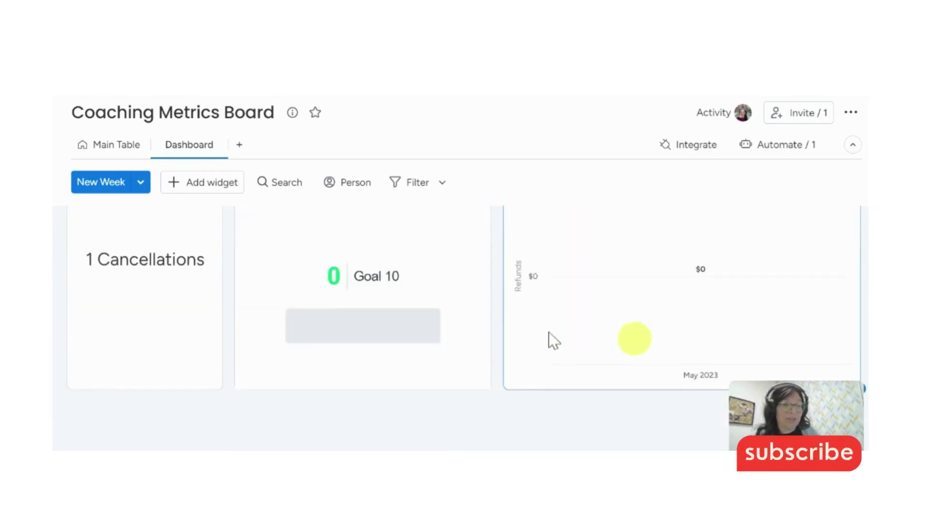
pyautogui.scroll(15, 518, 333)
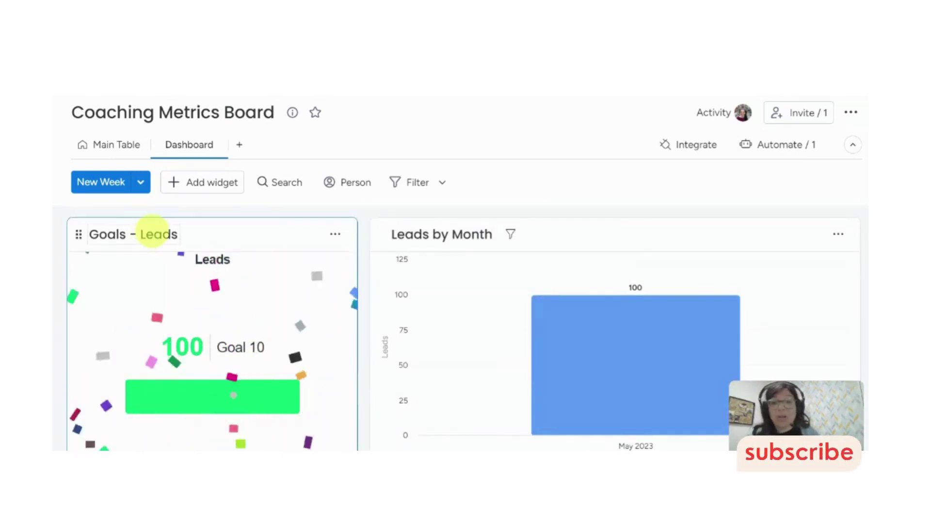
# Add a Numbers widget to the dashboard and bring up its settings
pyautogui.click(199, 187)
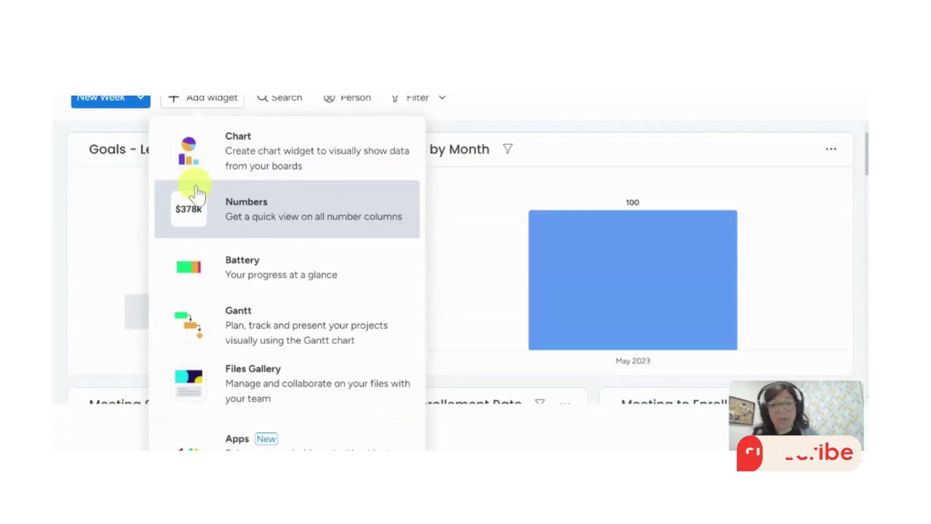
pyautogui.click(308, 220)
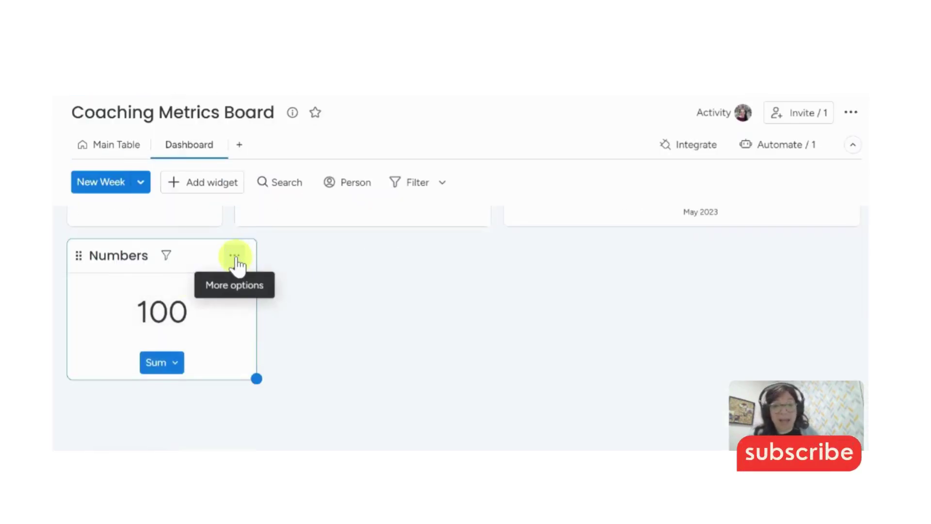
pyautogui.click(235, 256)
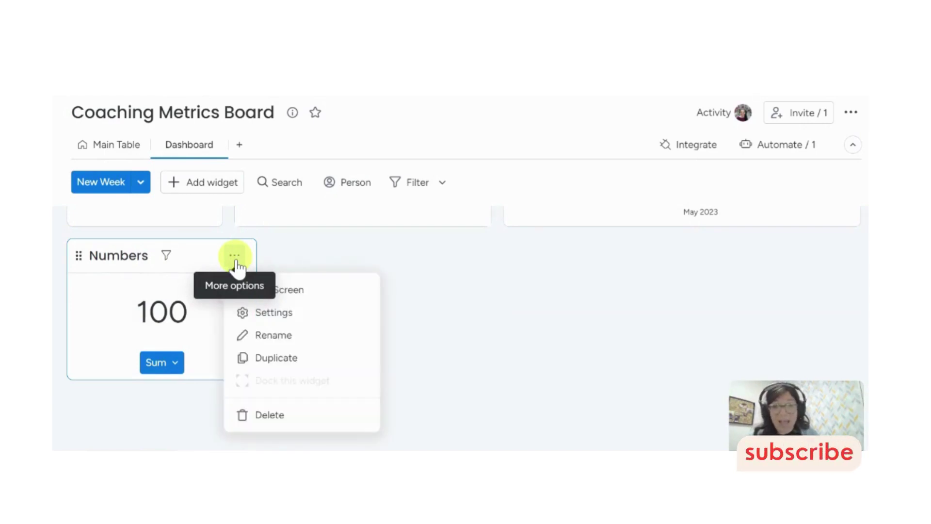
pyautogui.click(293, 321)
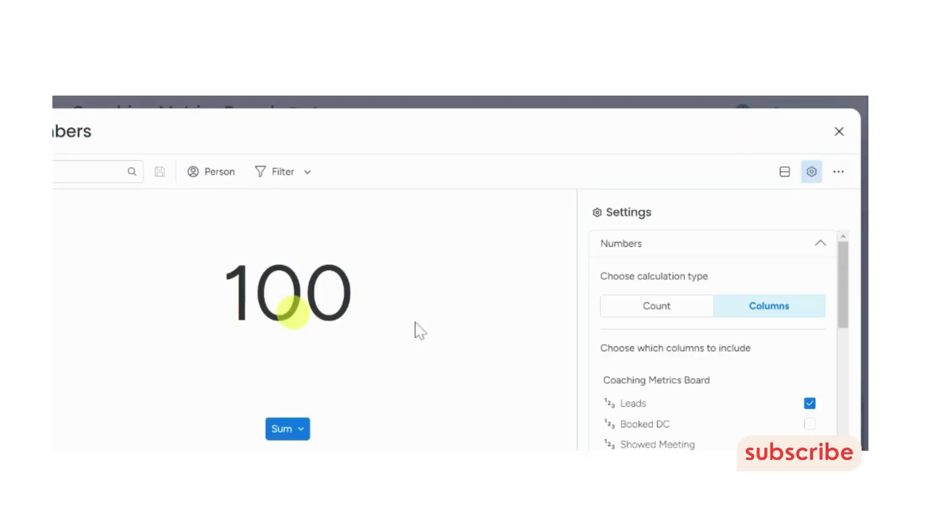
# Make the Numbers widget total Booked DC instead of Leads, drawing only from the Current Month group
pyautogui.scroll(-2, 675, 315)
pyautogui.scroll(2, 675, 316)
pyautogui.click(664, 306)
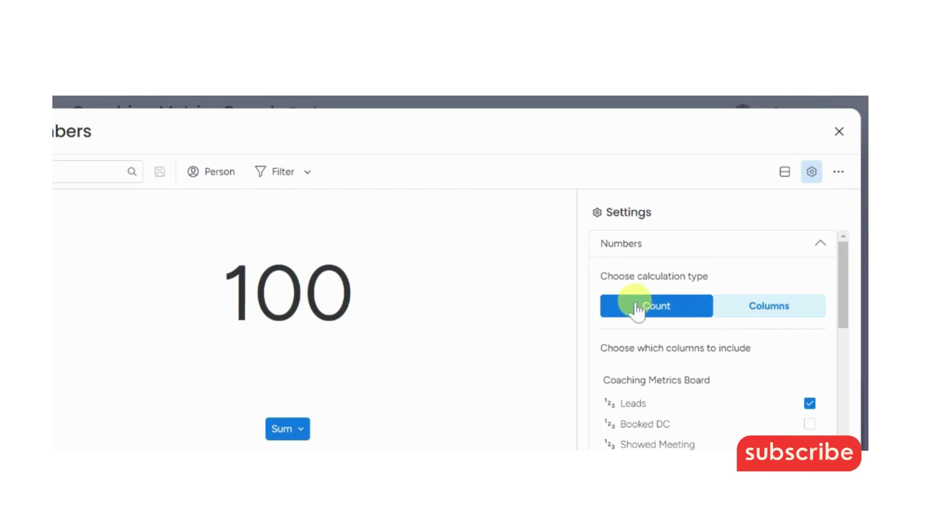
pyautogui.scroll(-2, 645, 306)
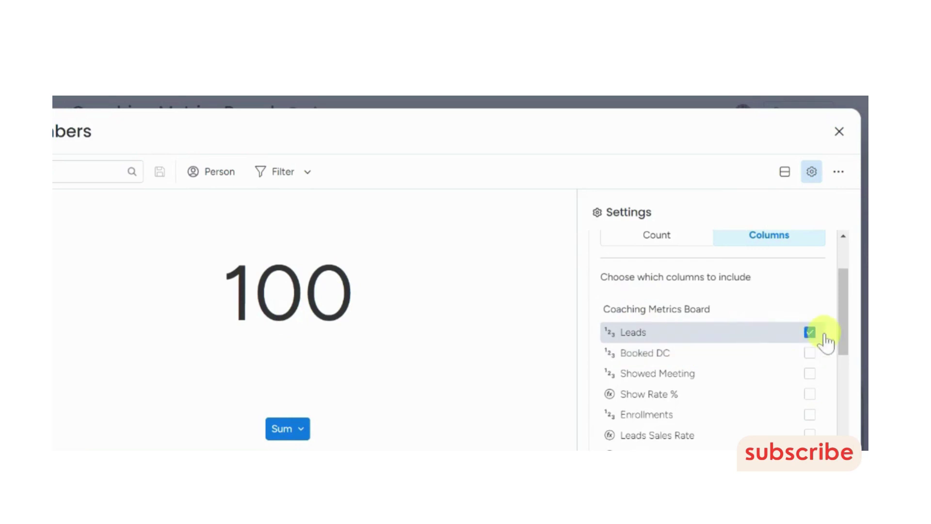
pyautogui.click(809, 334)
pyautogui.click(809, 353)
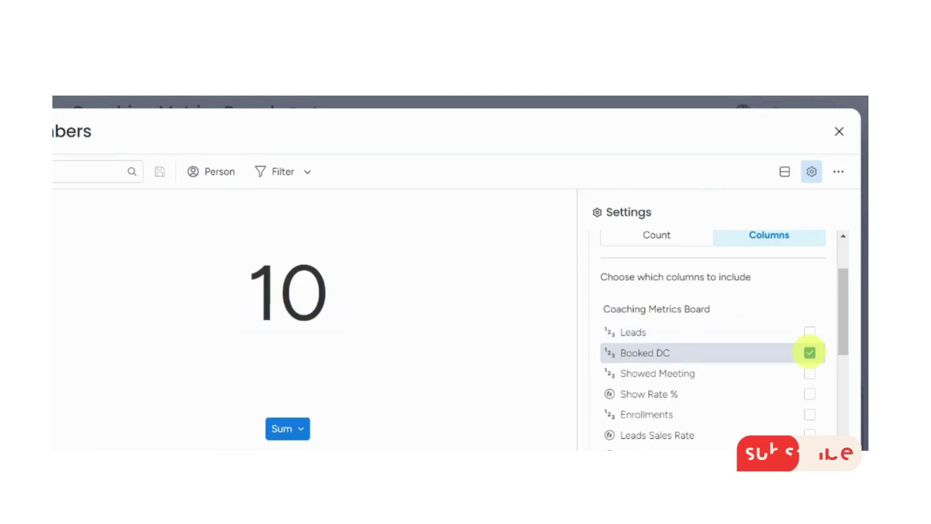
pyautogui.scroll(-5, 757, 366)
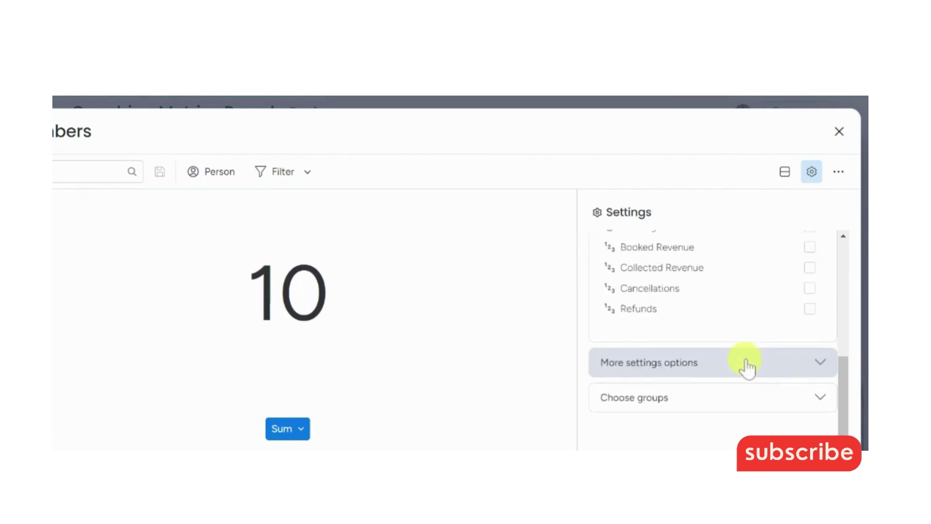
pyautogui.click(727, 399)
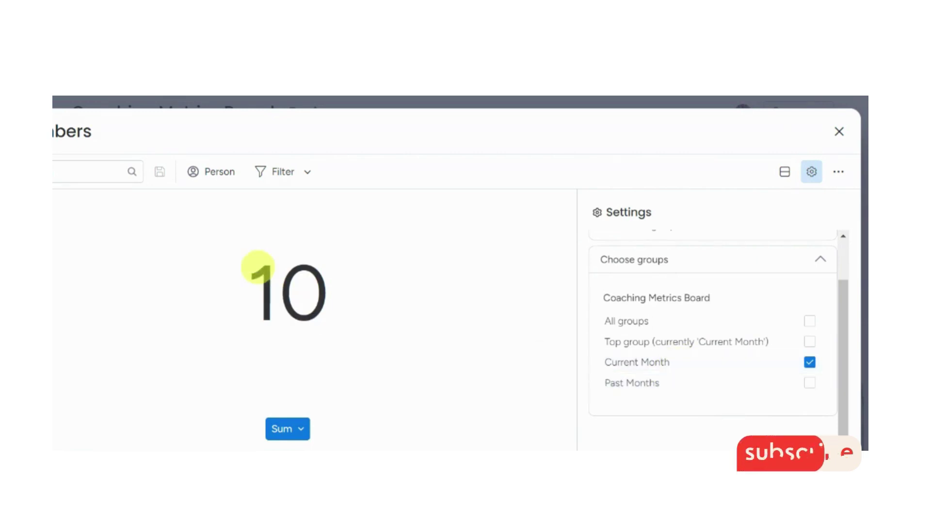
# Add a Chart widget to the dashboard and bring up its settings
pyautogui.click(839, 132)
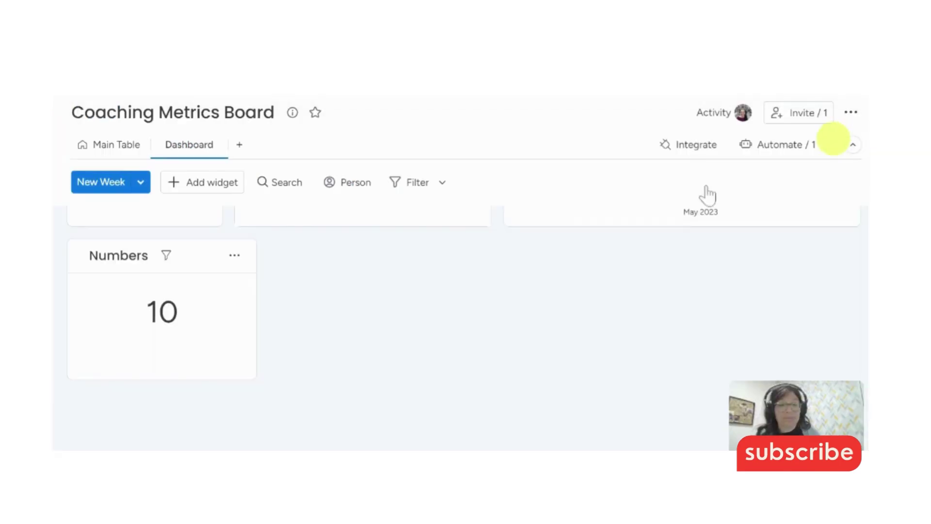
pyautogui.scroll(20, 245, 306)
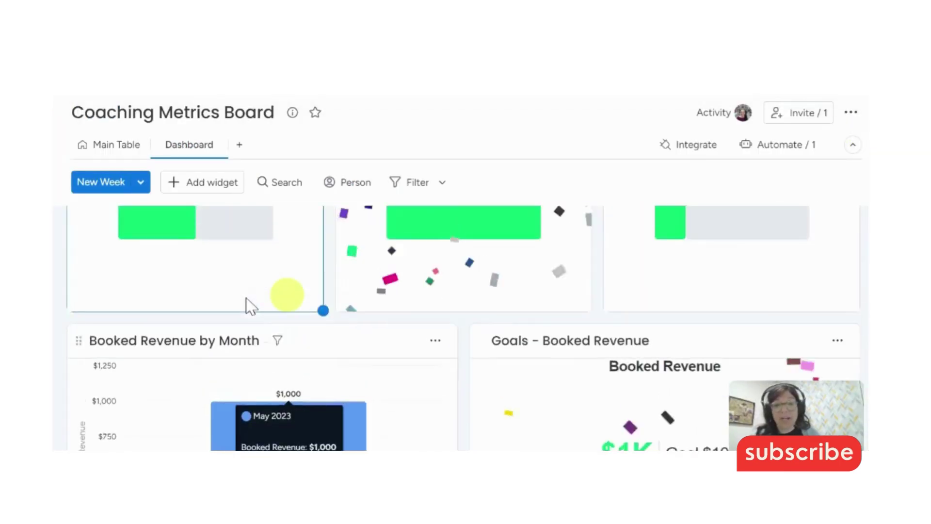
pyautogui.scroll(5, 250, 305)
pyautogui.moveTo(640, 298)
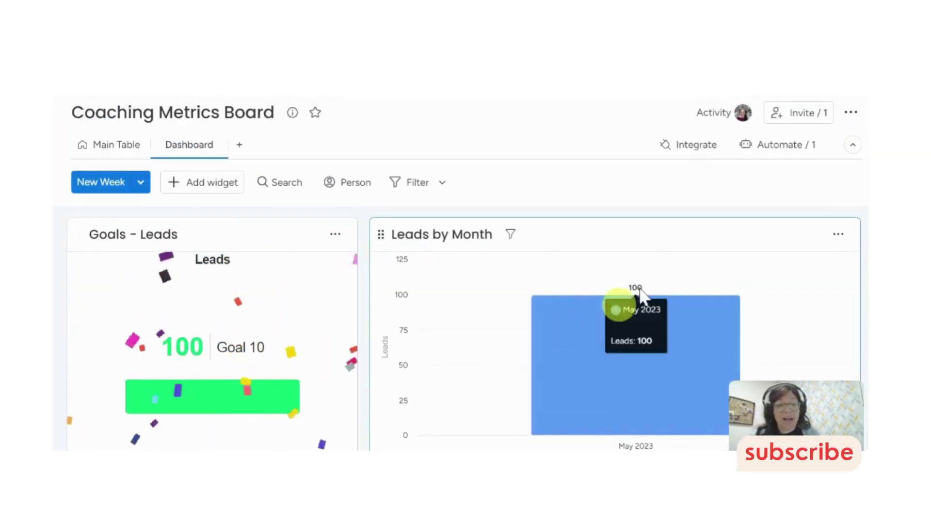
pyautogui.click(195, 183)
pyautogui.click(285, 181)
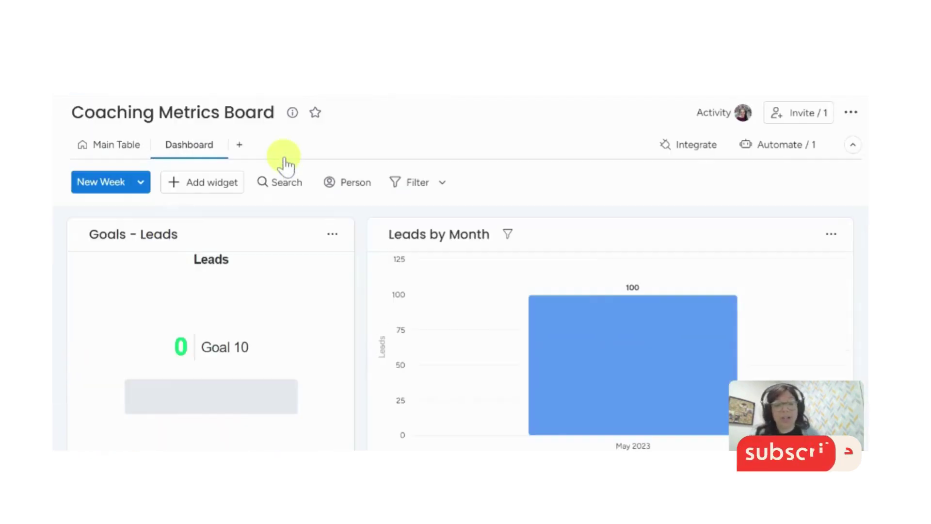
pyautogui.click(539, 312)
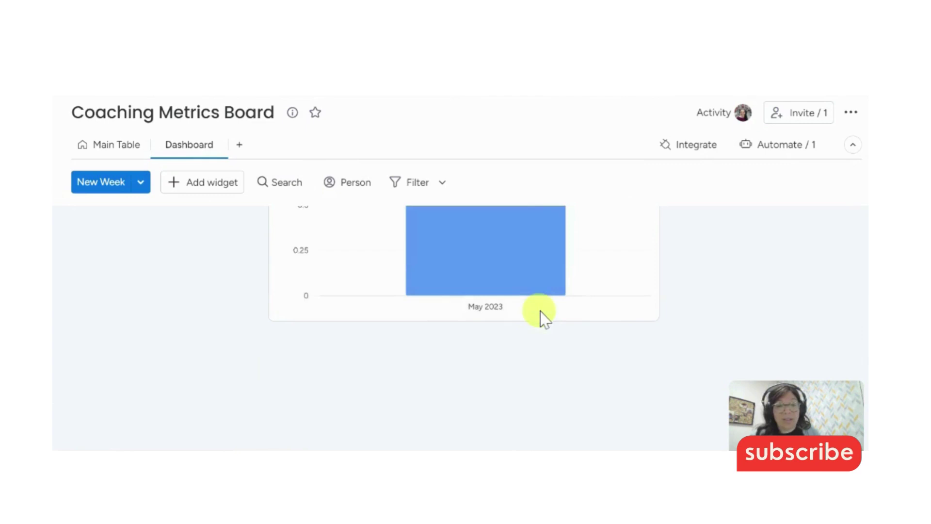
pyautogui.click(577, 277)
pyautogui.click(637, 235)
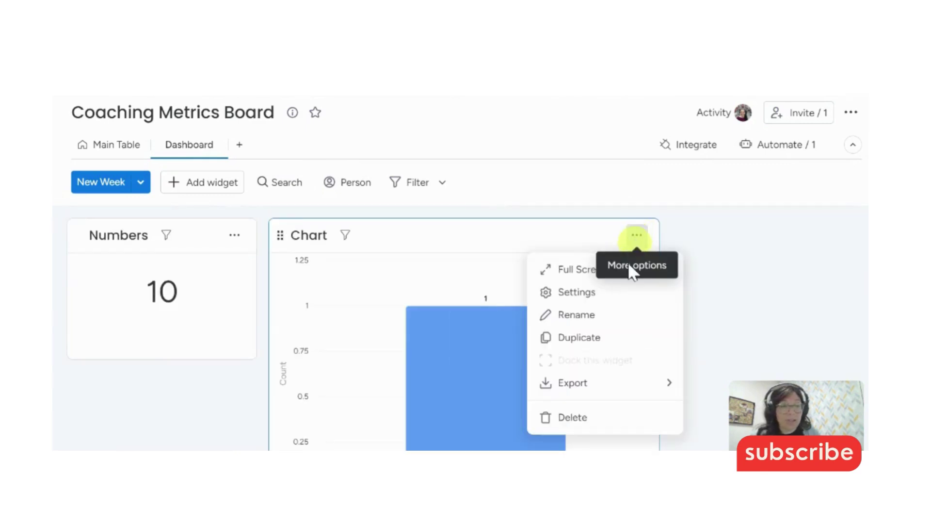
pyautogui.click(577, 292)
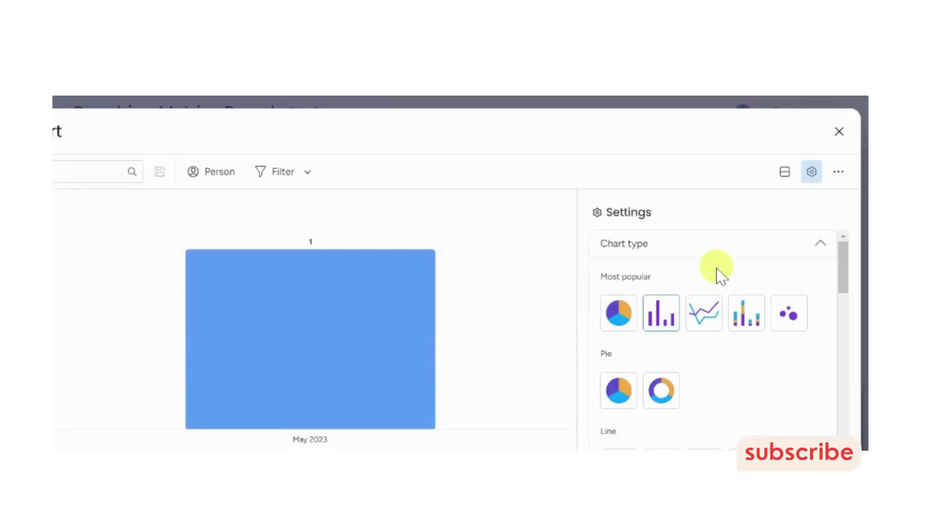
# Group the chart's X axis by Quarter
pyautogui.scroll(-3, 679, 273)
pyautogui.scroll(-10, 678, 286)
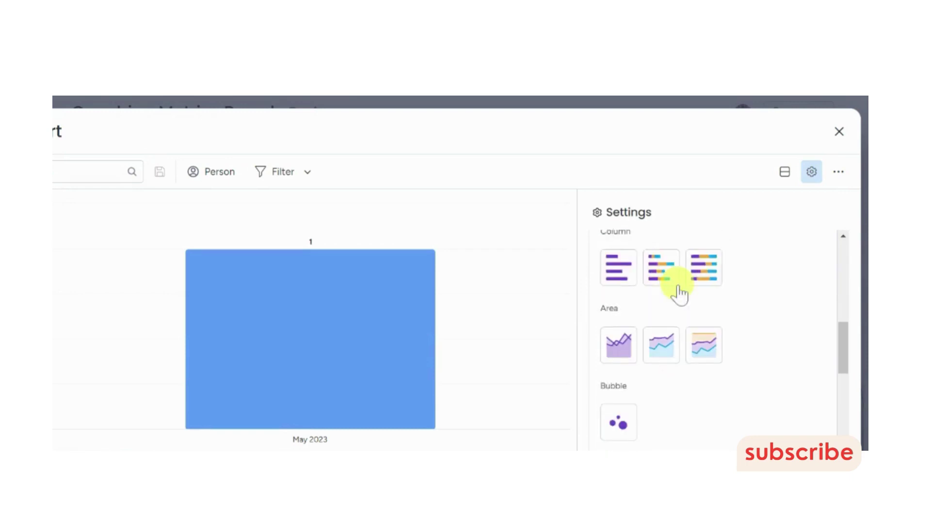
pyautogui.click(823, 280)
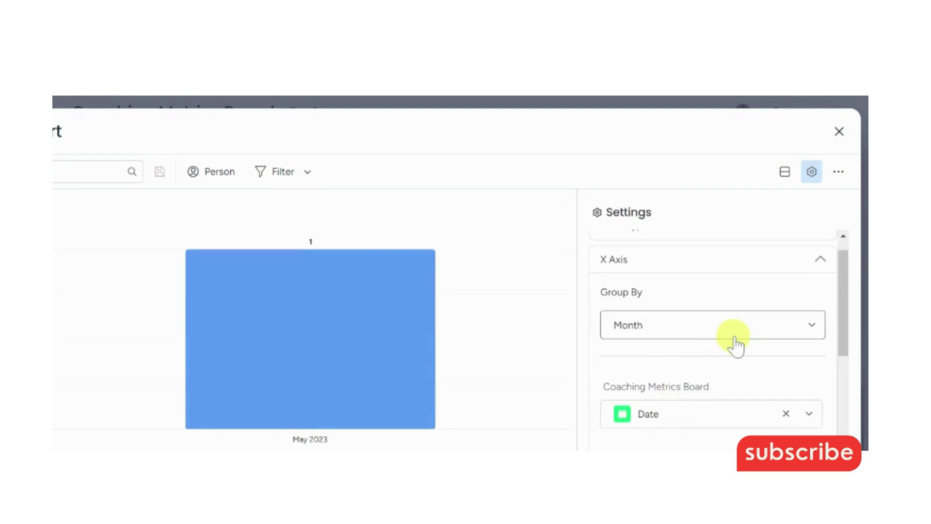
pyautogui.click(813, 325)
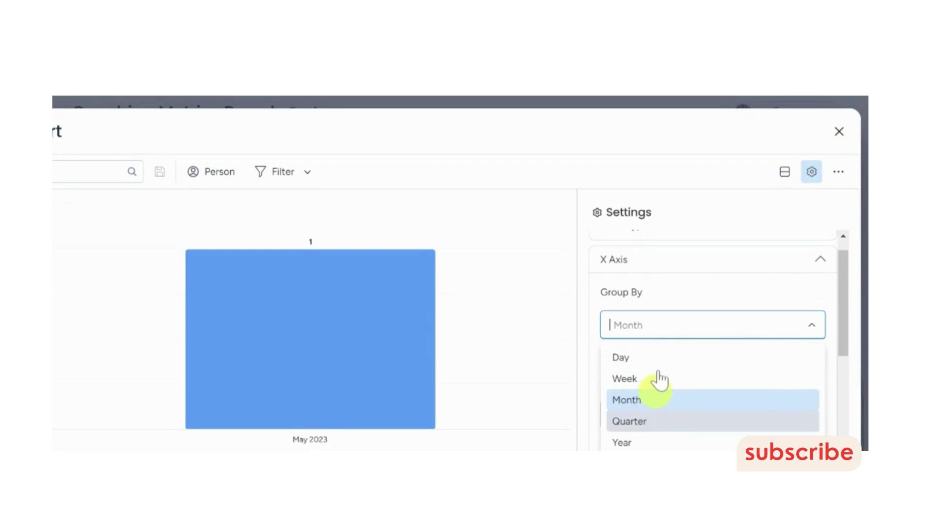
pyautogui.click(648, 422)
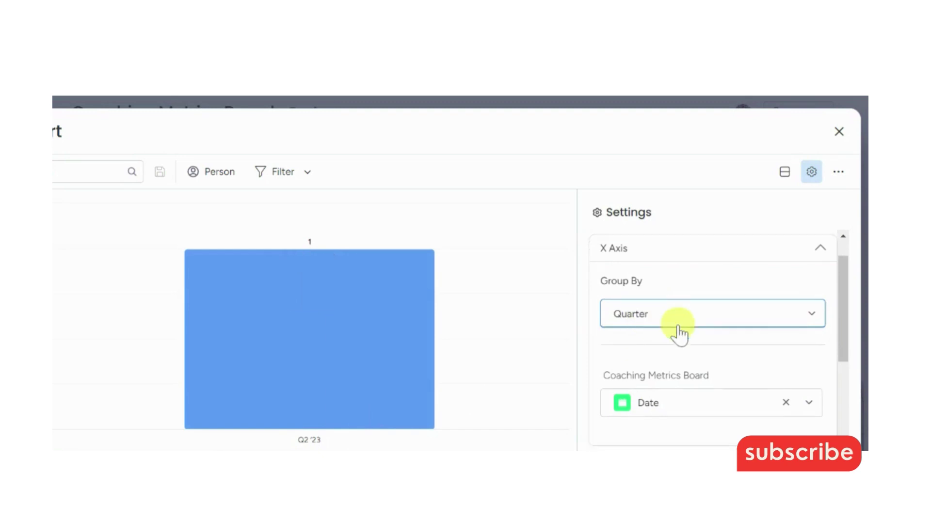
# Plot the sum of Leads on the Y axis instead of item count, showing 100 for Q2 '23
pyautogui.scroll(-4, 681, 328)
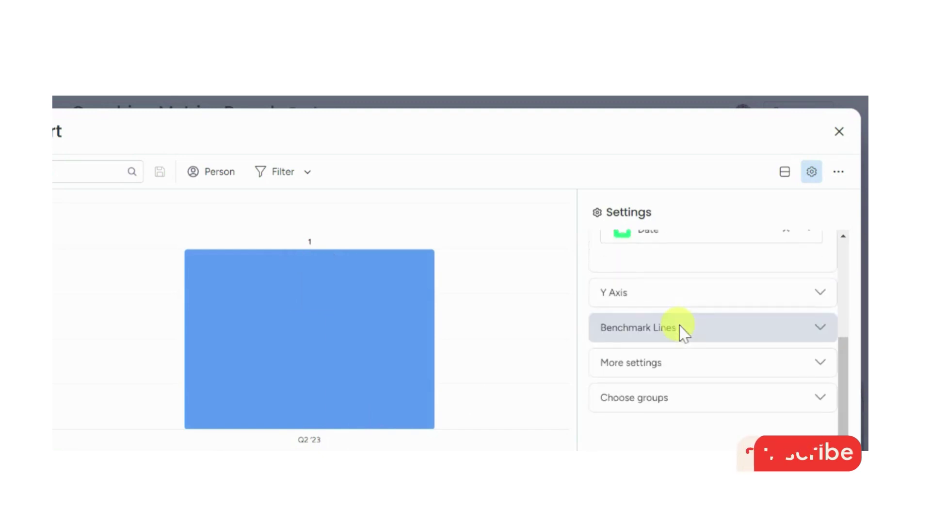
pyautogui.click(819, 299)
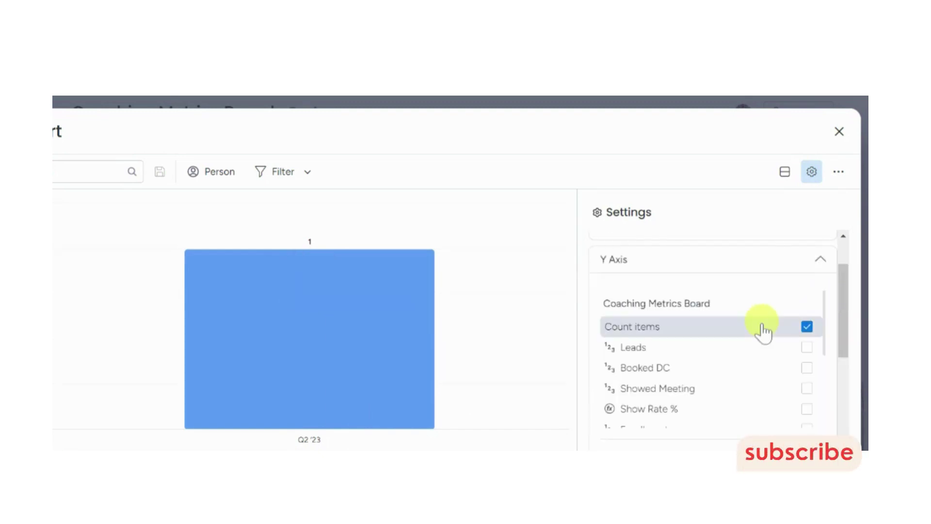
pyautogui.click(807, 327)
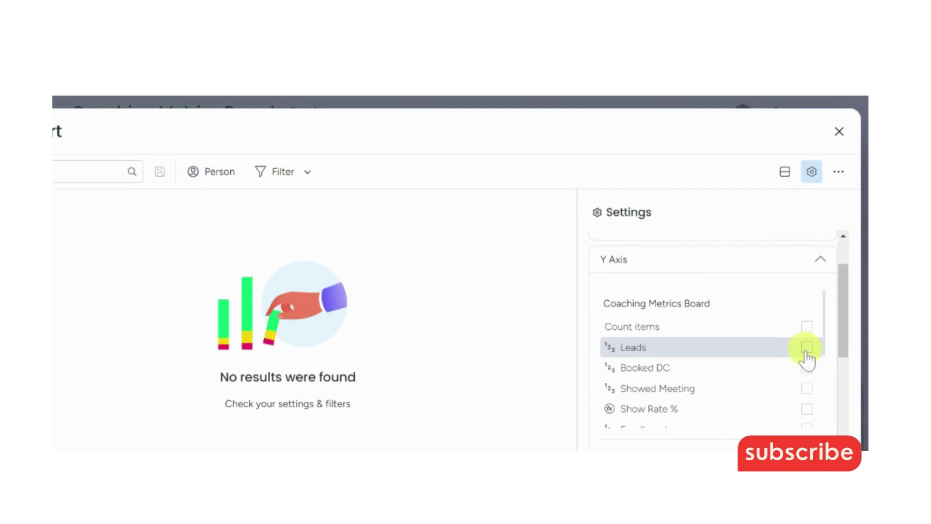
pyautogui.click(806, 348)
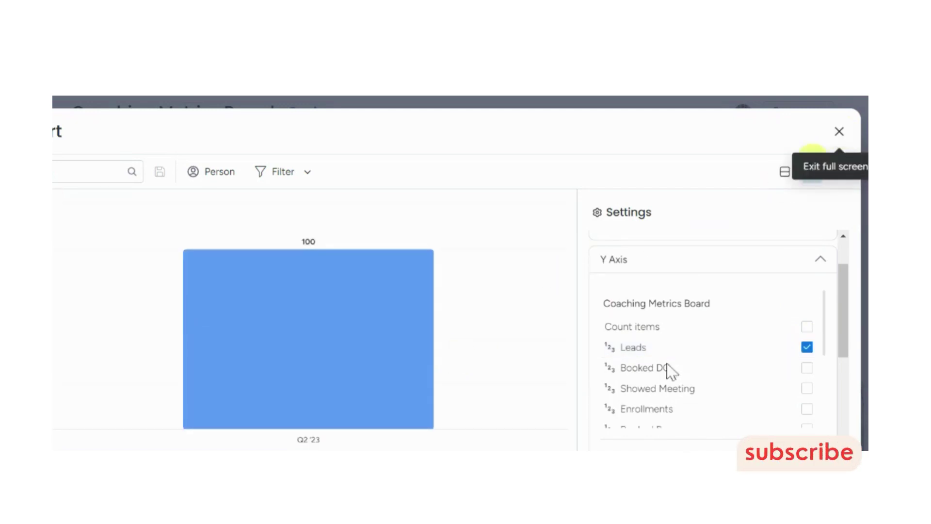
pyautogui.scroll(-5, 665, 366)
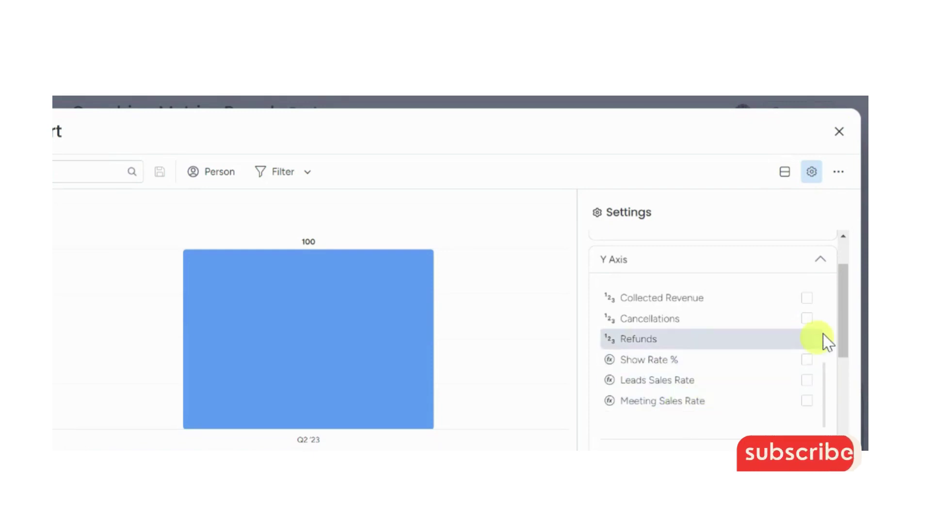
pyautogui.scroll(-4, 839, 339)
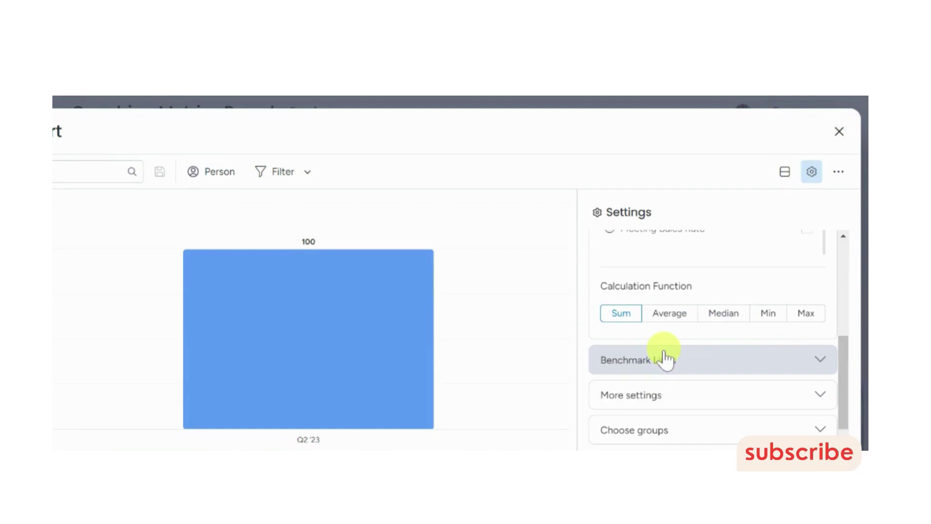
pyautogui.click(838, 133)
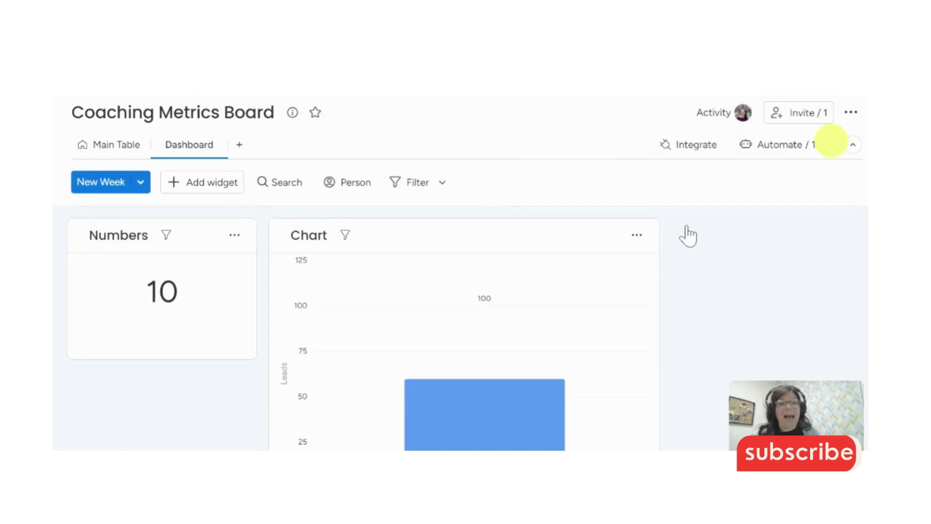
# Add a second 'Week May 12' item to Current Month dated March 6
pyautogui.click(100, 145)
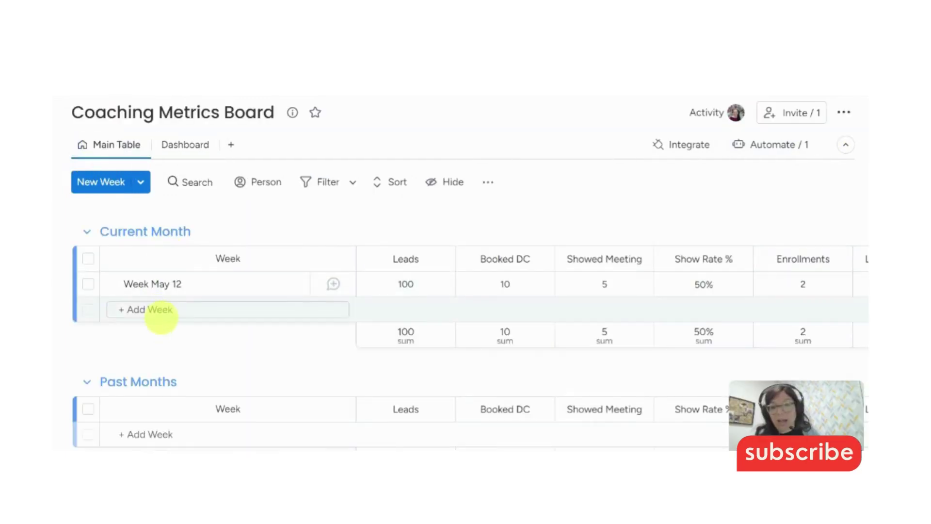
pyautogui.click(165, 309)
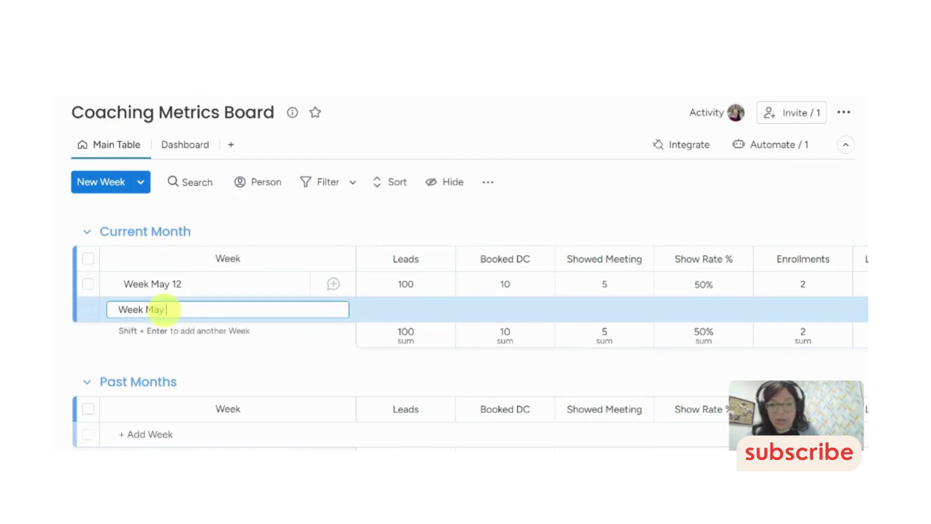
pyautogui.write('Week May 12')
pyautogui.press('Return')
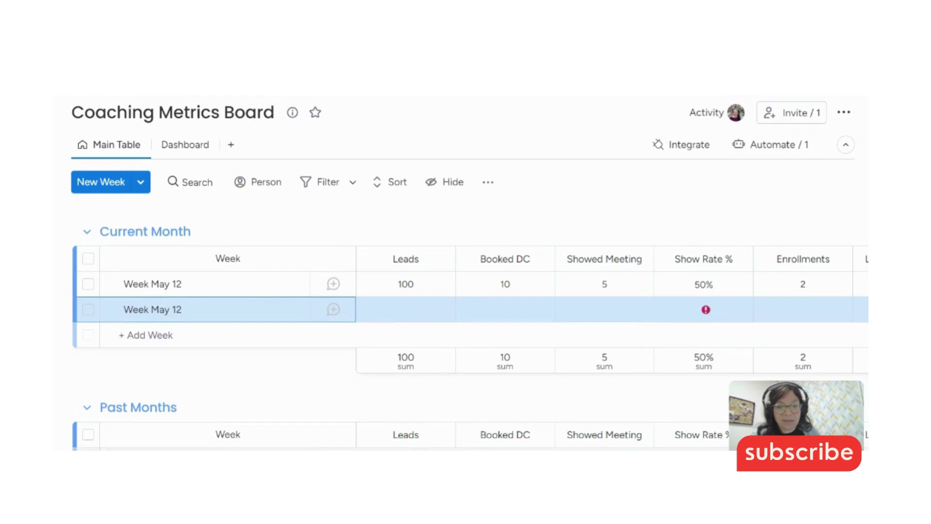
pyautogui.hscroll(10, 611, 310)
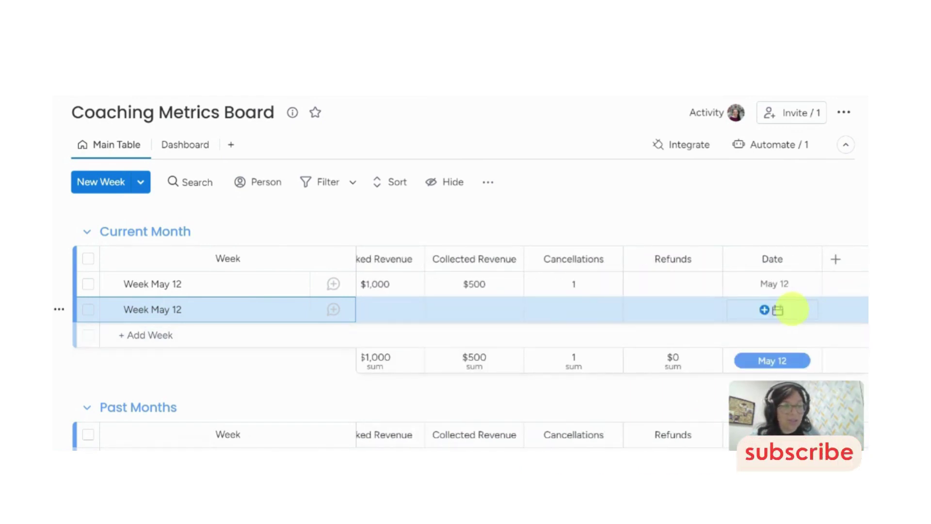
pyautogui.click(780, 310)
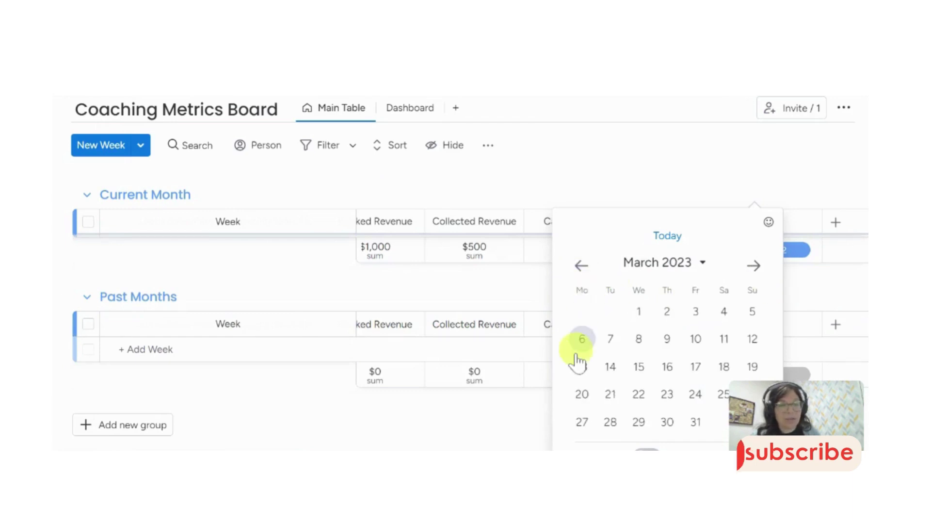
pyautogui.click(582, 339)
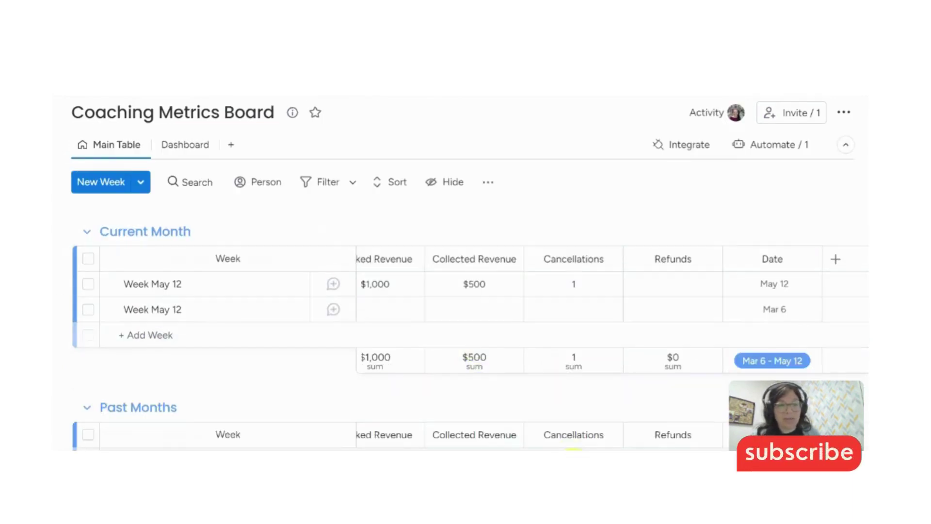
# Enter 50 Leads for the second Week May 12 row, bringing the Leads total to 150
pyautogui.hscroll(-10, 402, 309)
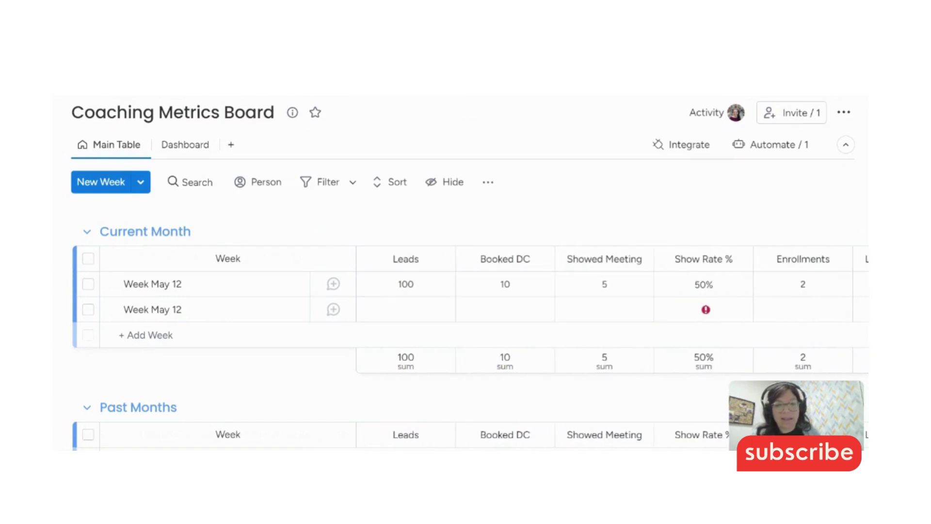
pyautogui.click(406, 307)
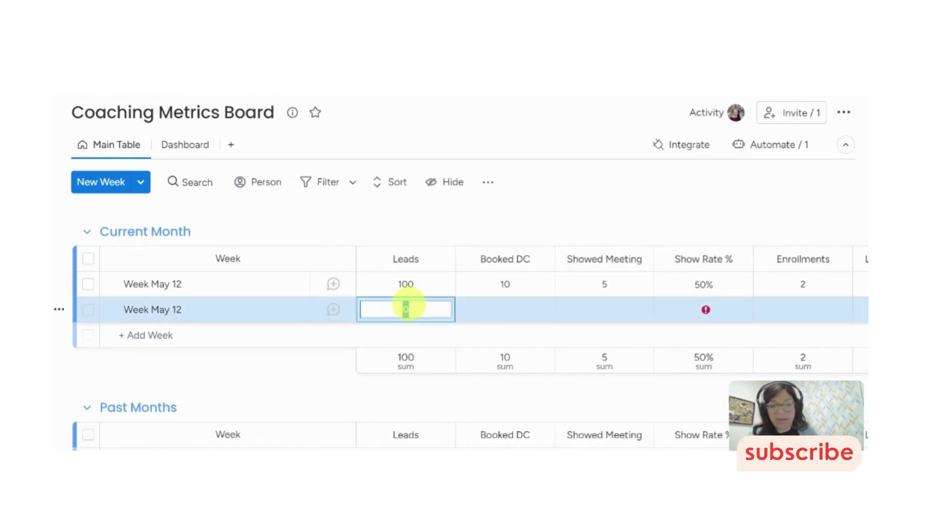
pyautogui.click(557, 202)
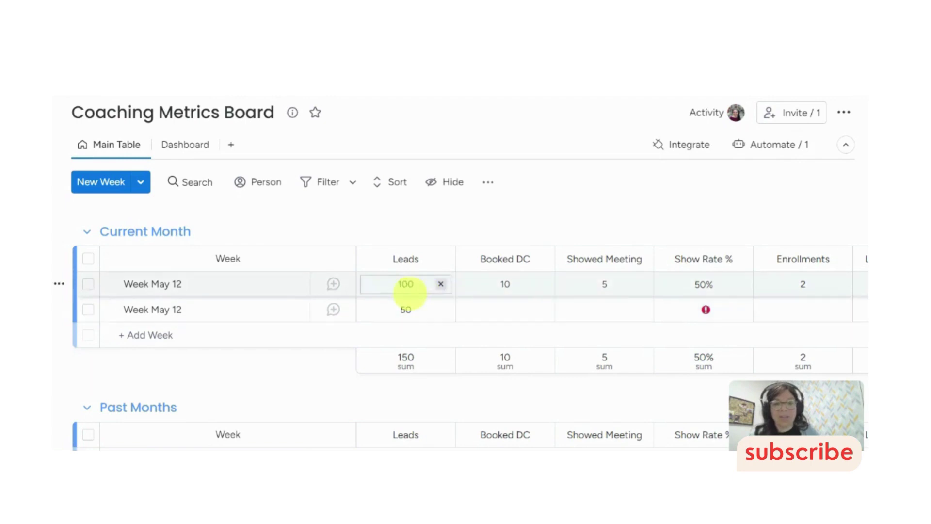
pyautogui.click(179, 145)
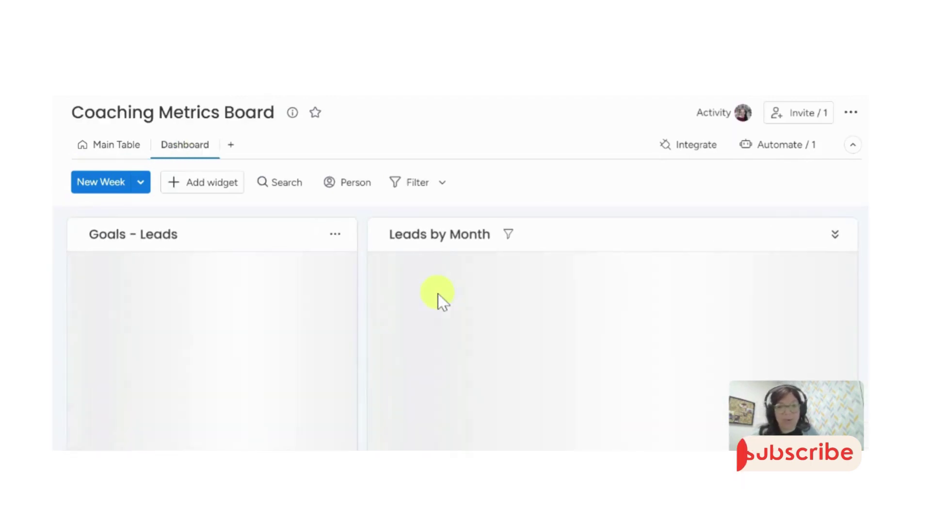
pyautogui.scroll(-6, 438, 296)
pyautogui.scroll(-5, 438, 300)
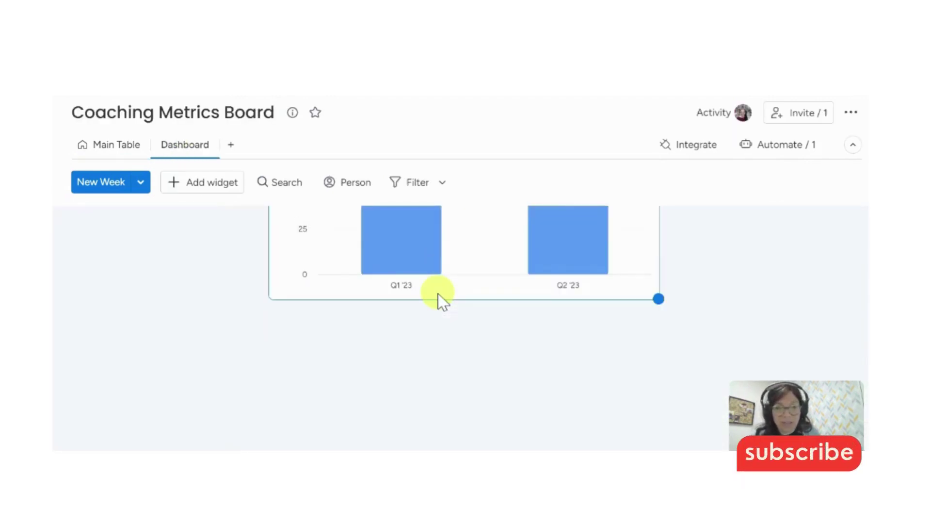
pyautogui.scroll(3, 439, 301)
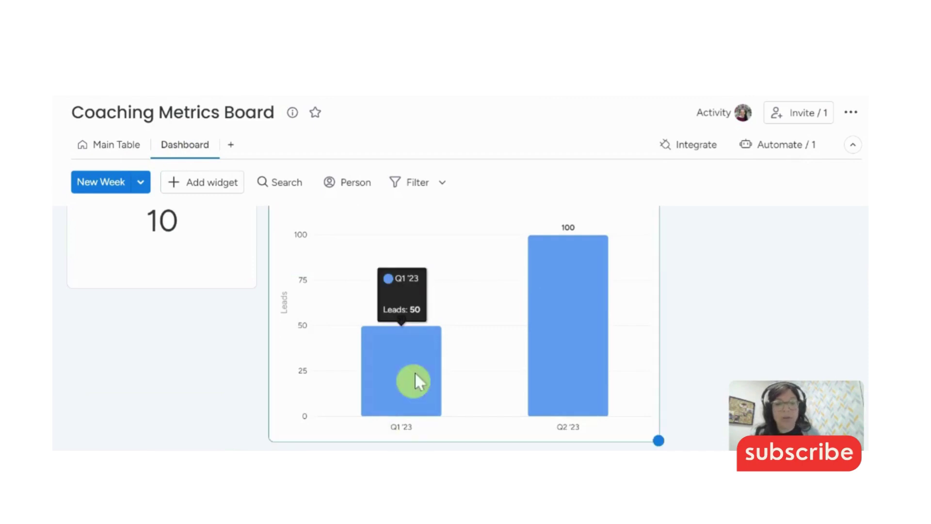
pyautogui.moveTo(555, 301)
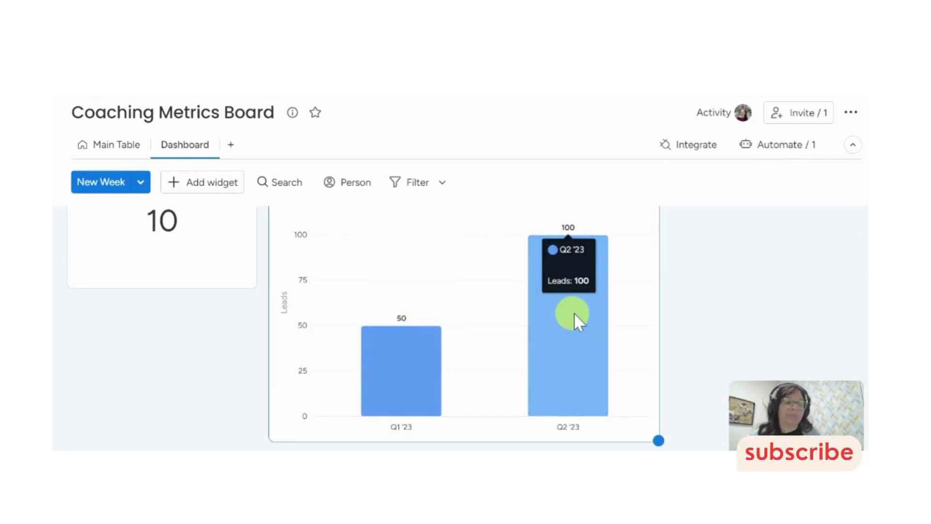
pyautogui.scroll(15, 572, 313)
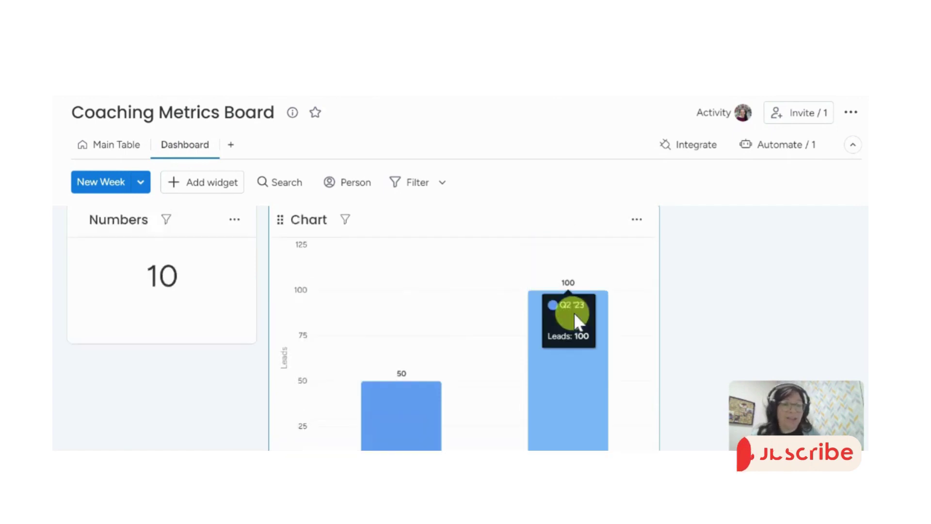
pyautogui.scroll(3, 312, 286)
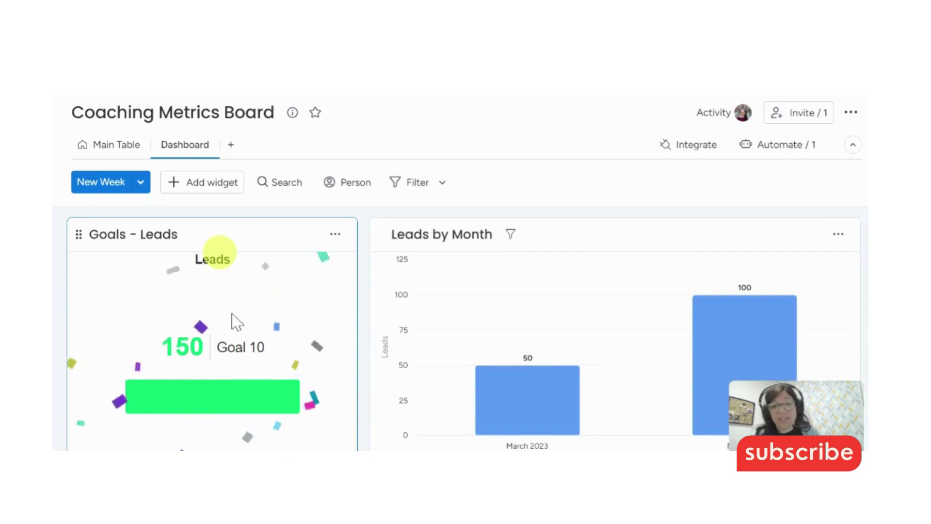
# Find 'goals' in the Widgets Center and add the Goals - Beta widget
pyautogui.click(202, 182)
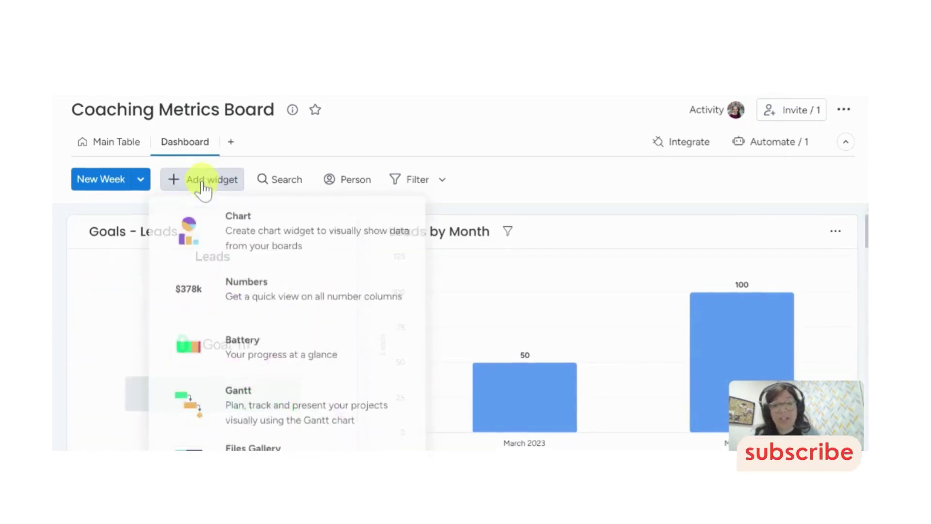
pyautogui.scroll(-3, 270, 295)
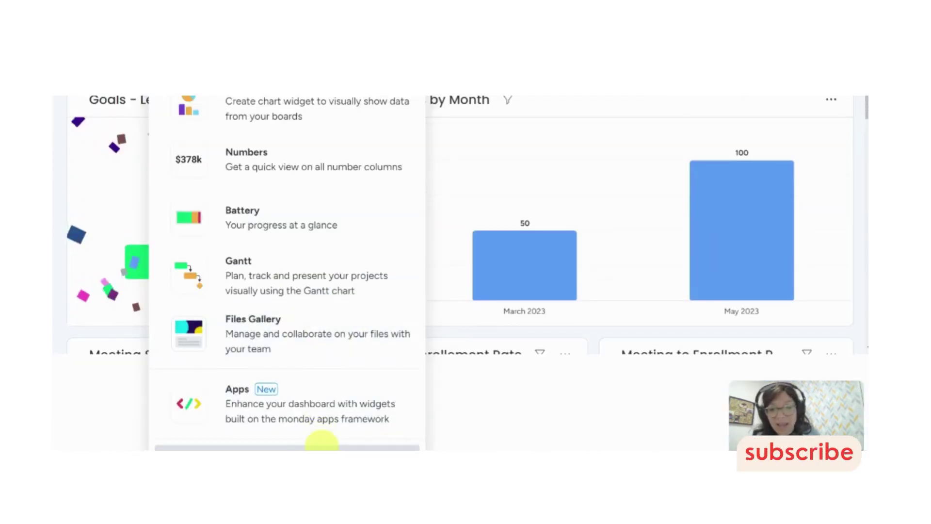
pyautogui.click(320, 448)
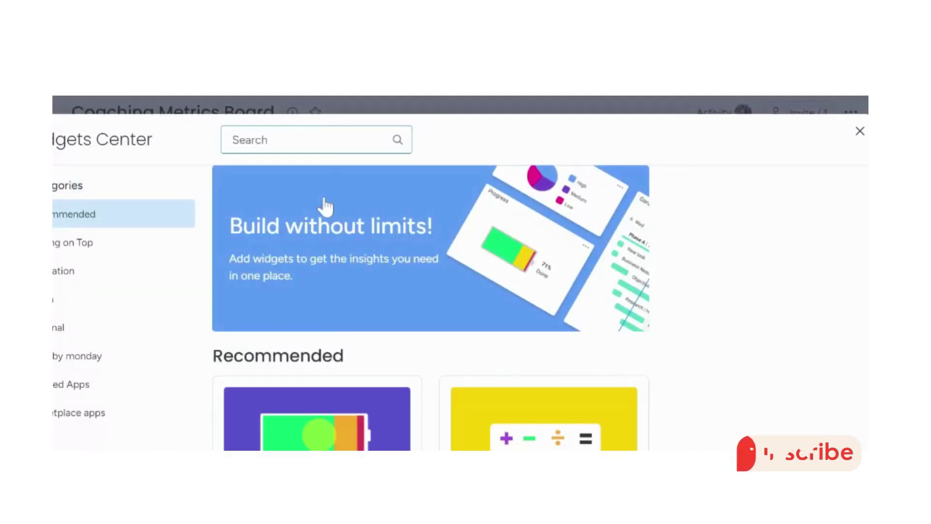
pyautogui.write('goals')
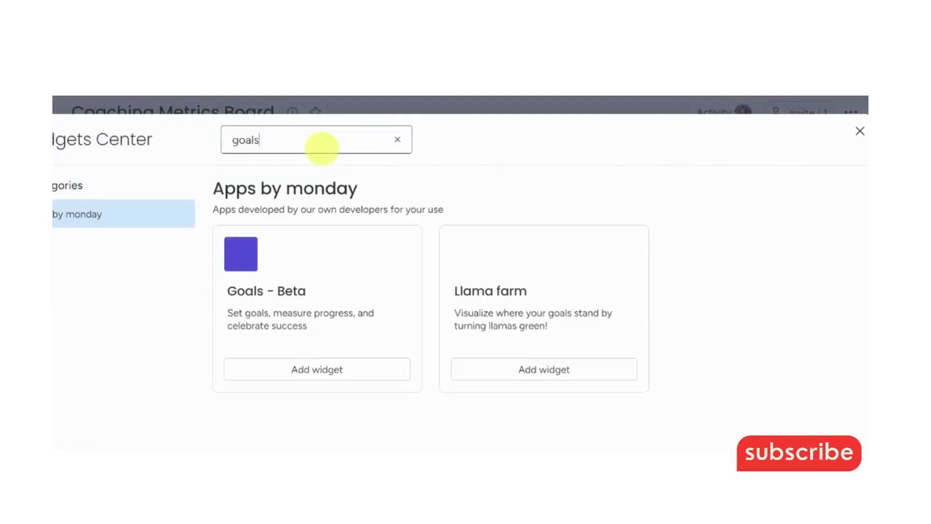
pyautogui.click(306, 373)
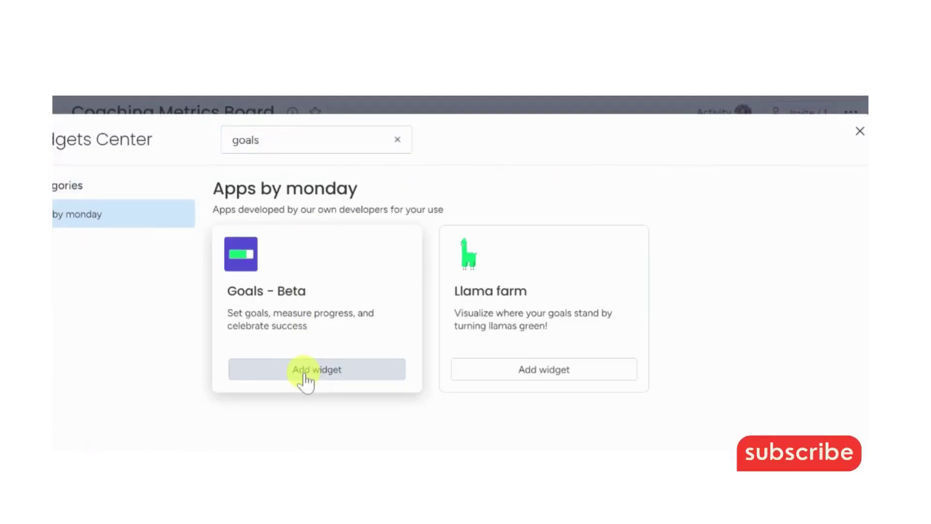
# Bring up the settings of the new Goals - Beta widget
pyautogui.scroll(-3, 400, 329)
pyautogui.scroll(-5, 397, 322)
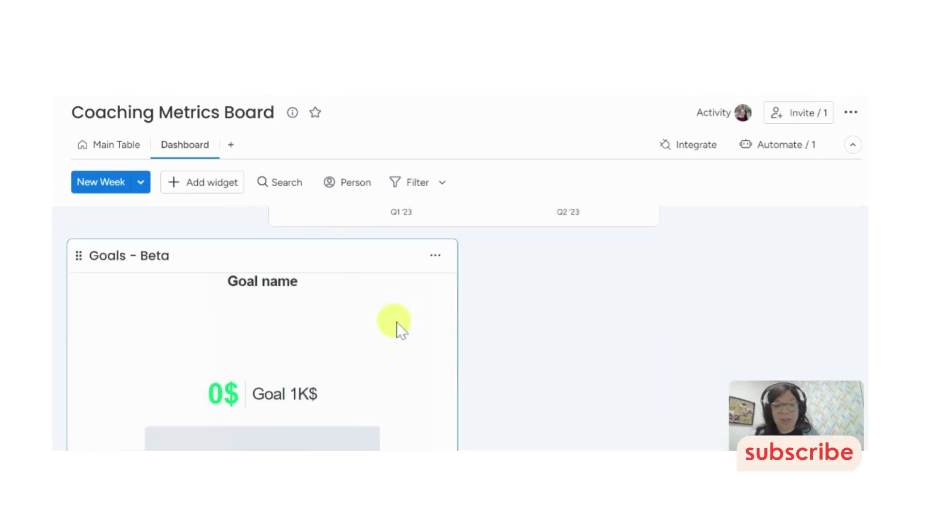
pyautogui.click(131, 255)
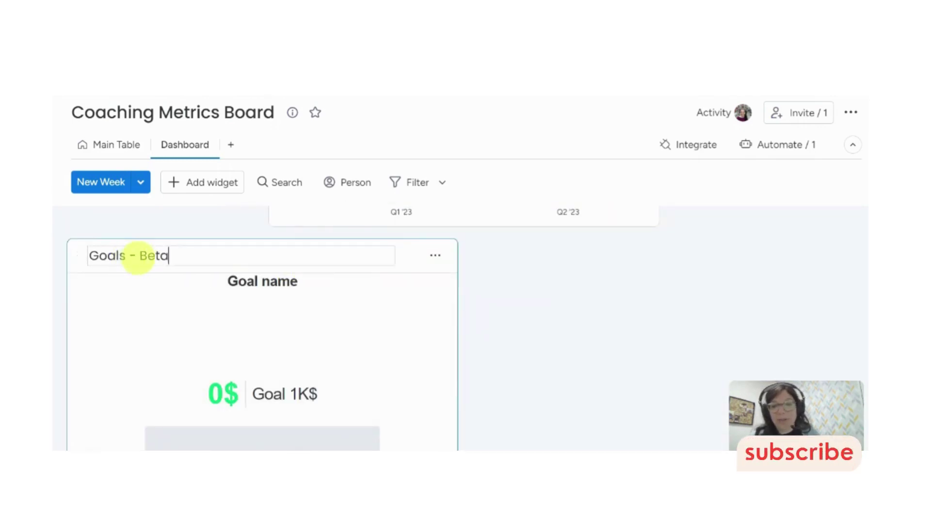
pyautogui.click(435, 255)
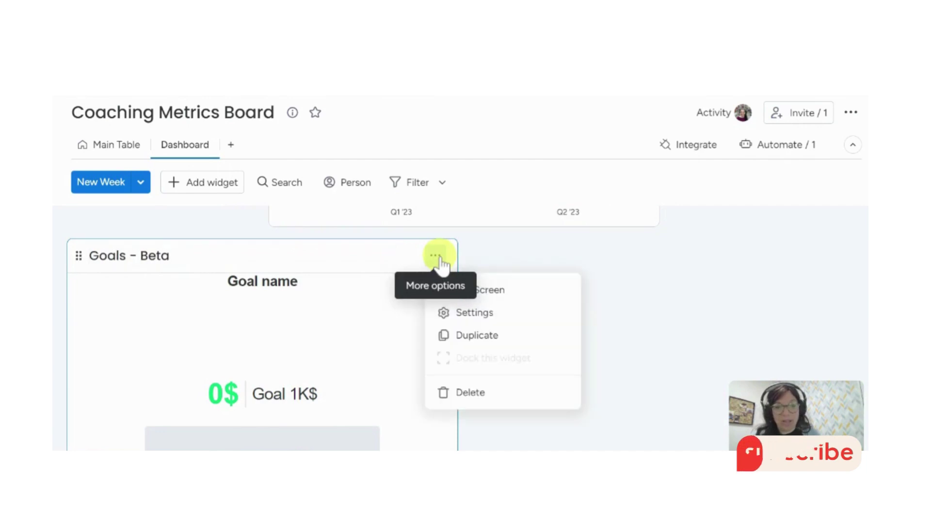
# In the goals widget settings, rename the goal to Leads and set its target to 600
pyautogui.click(480, 314)
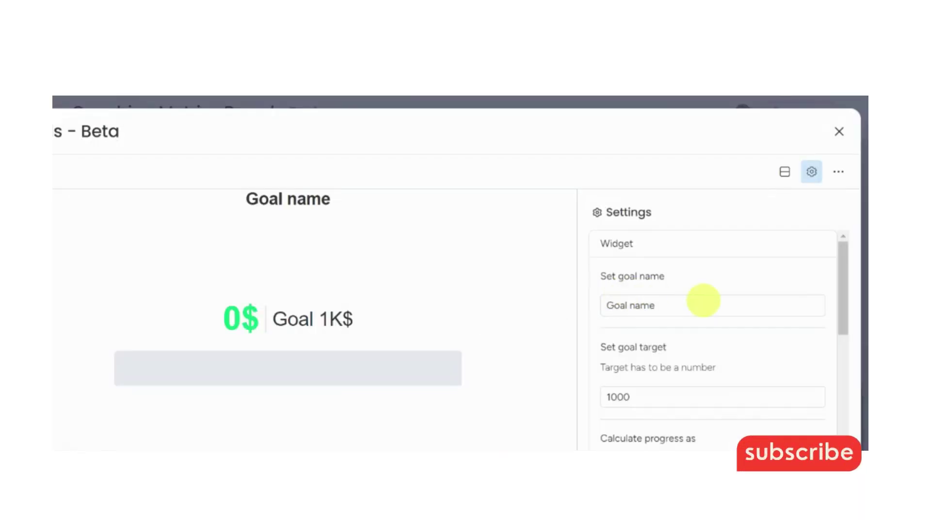
pyautogui.scroll(-2, 700, 297)
pyautogui.click(664, 237)
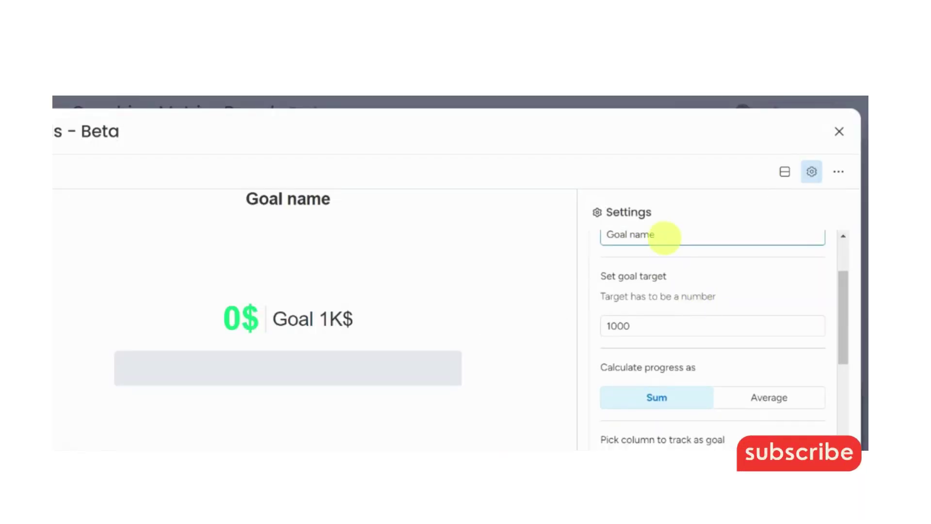
pyautogui.press('BackSpace')
pyautogui.press('BackSpace')
pyautogui.press('BackSpace')
pyautogui.press('BackSpace')
pyautogui.press('BackSpace')
pyautogui.press('BackSpace')
pyautogui.press('BackSpace')
pyautogui.press('BackSpace')
pyautogui.press('BackSpace')
pyautogui.write('Leads')
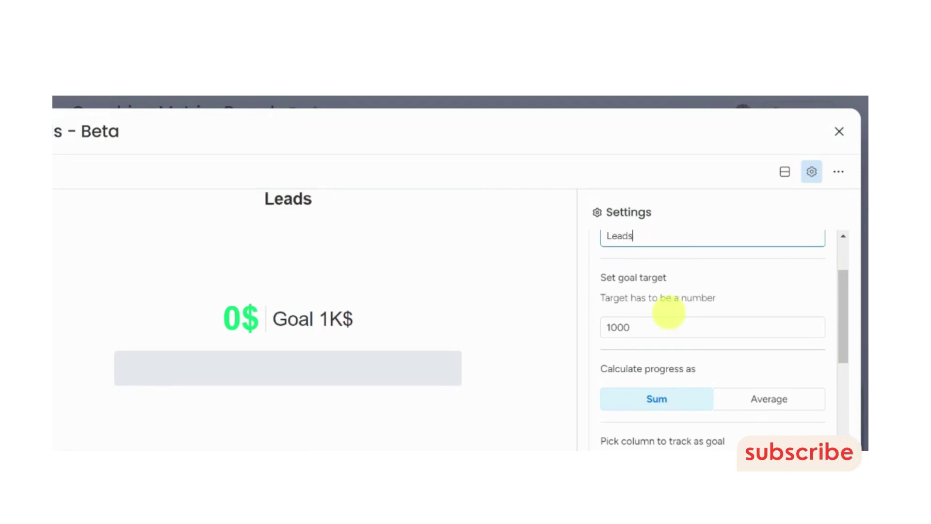
pyautogui.click(664, 328)
pyautogui.press('BackSpace')
pyautogui.press('BackSpace')
pyautogui.press('BackSpace')
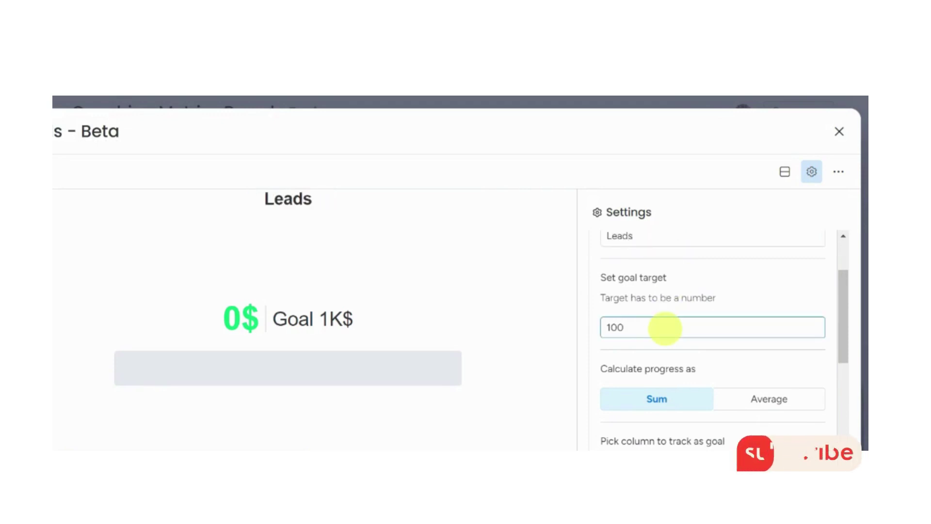
pyautogui.write('6')
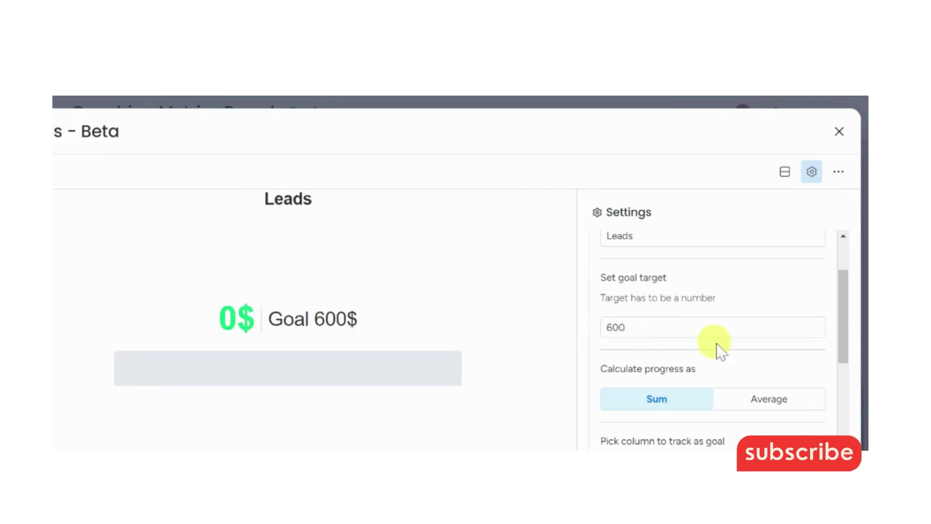
# Track the Leads column, replace the dollar unit with a custom 'Leads' unit, and close the widget
pyautogui.scroll(-3, 716, 344)
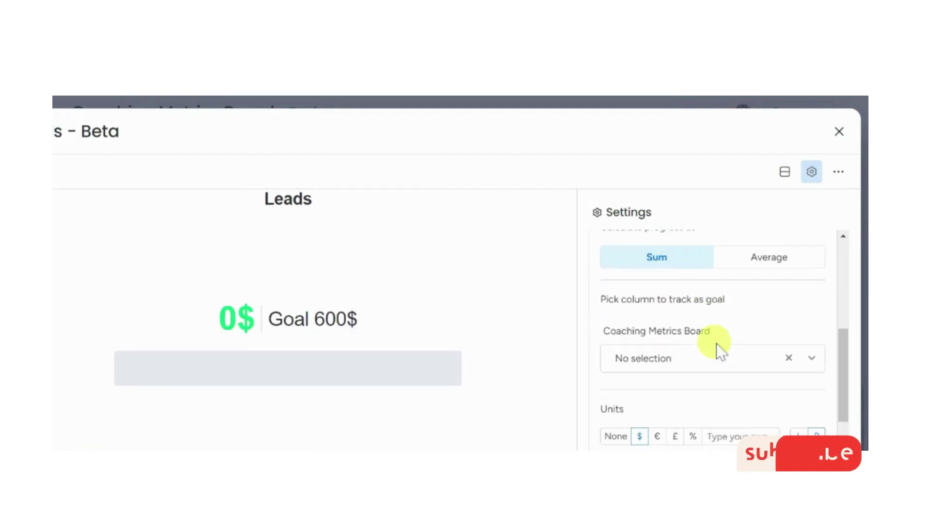
pyautogui.click(813, 360)
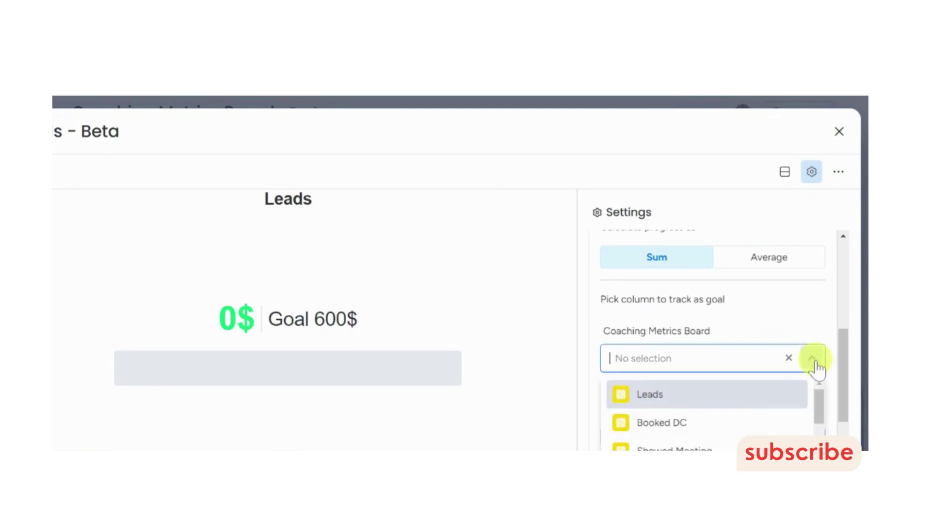
pyautogui.click(697, 396)
pyautogui.scroll(-1, 717, 313)
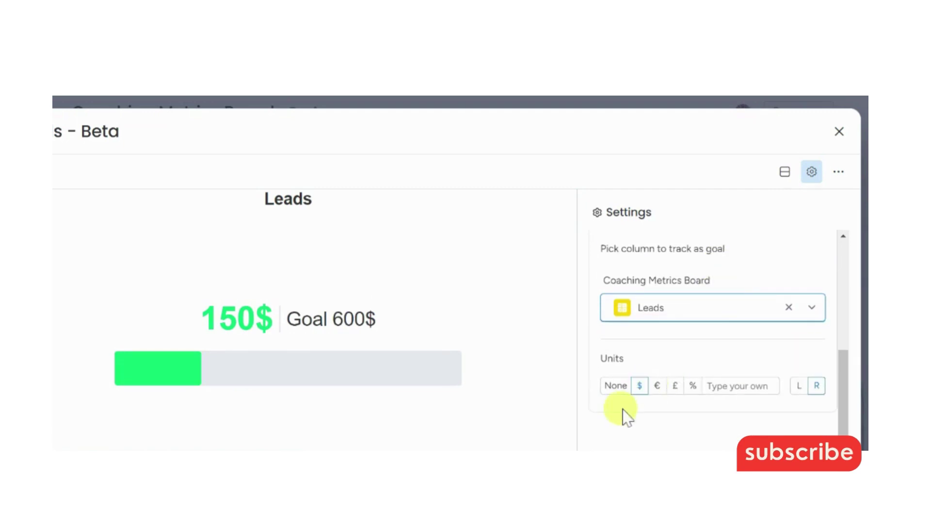
pyautogui.click(615, 386)
pyautogui.click(732, 383)
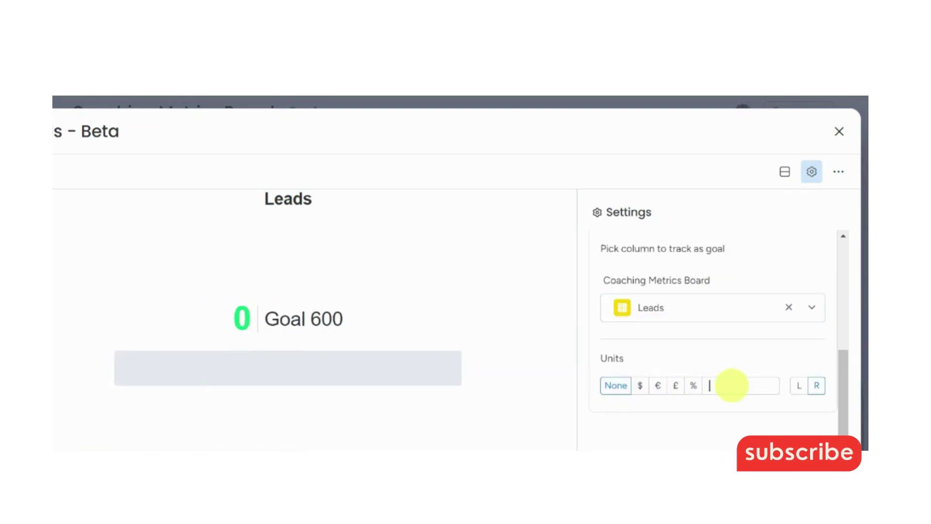
pyautogui.write('Leads')
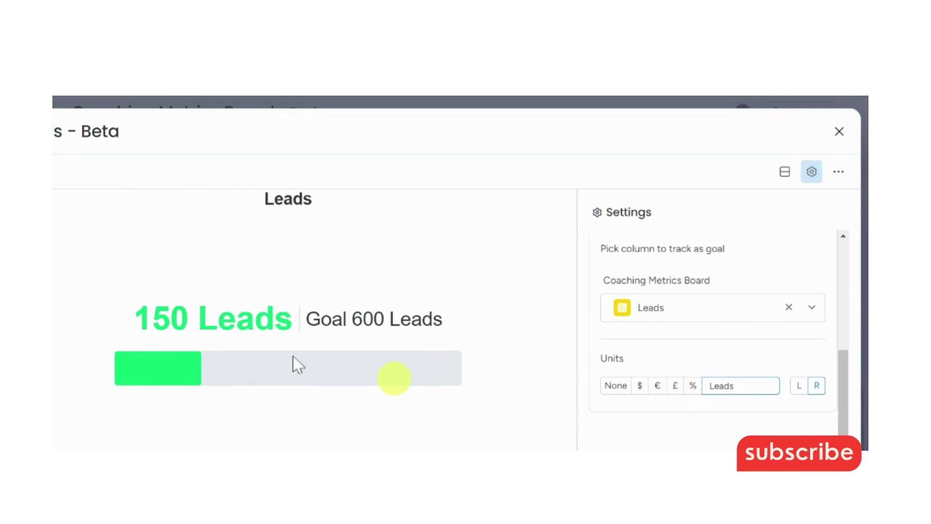
pyautogui.click(839, 132)
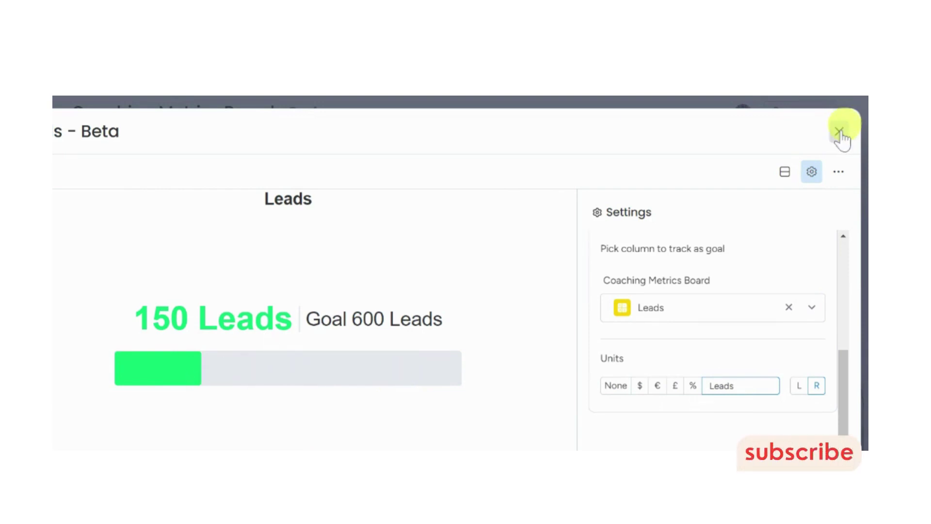